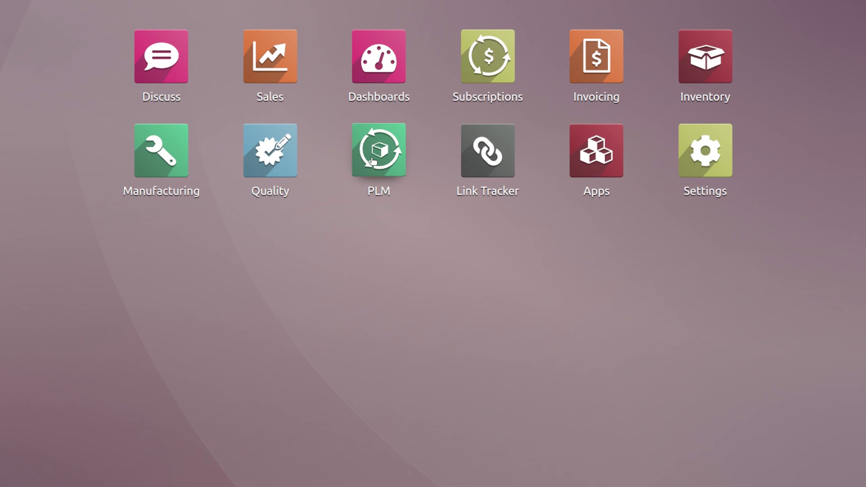
Open the PLM app and view, then close, the New Product Introduction card's colour options.
click(372, 161)
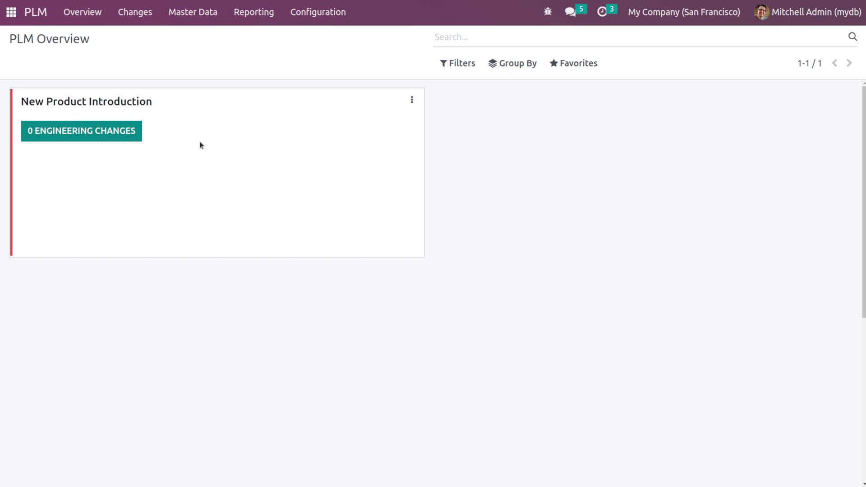
click(412, 102)
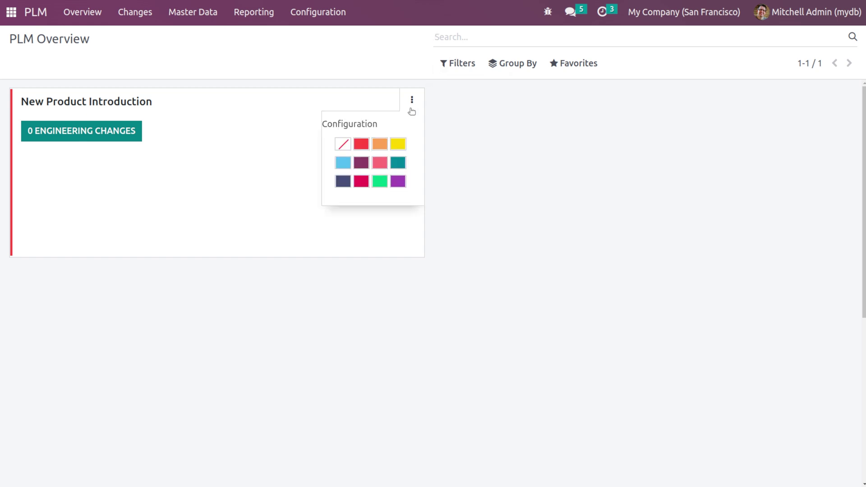
click(212, 63)
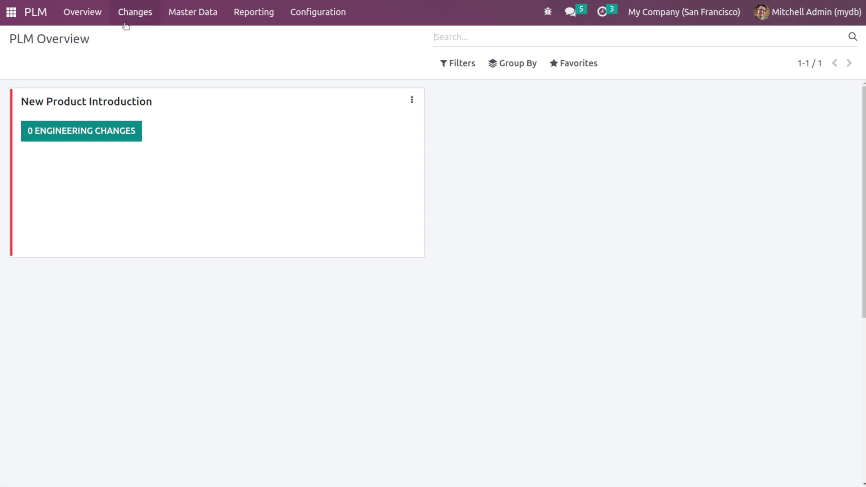
Create a new engineering change order described 'new wco' with type New Product Introduction.
click(125, 22)
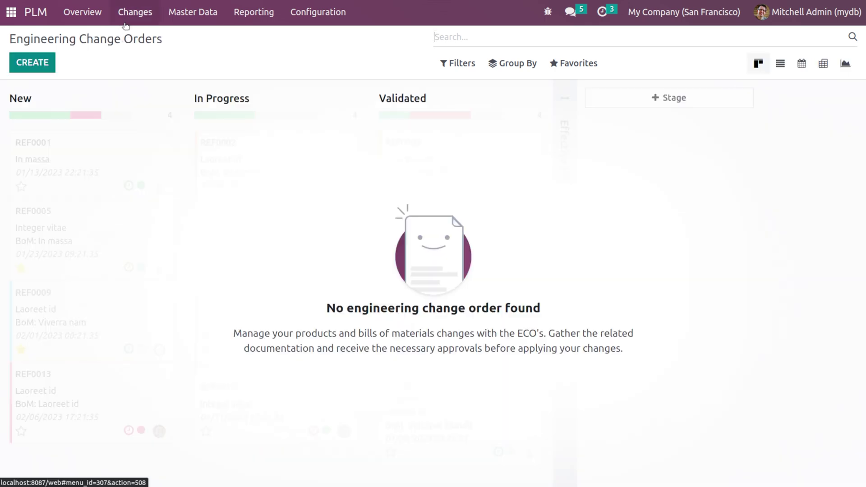
click(34, 63)
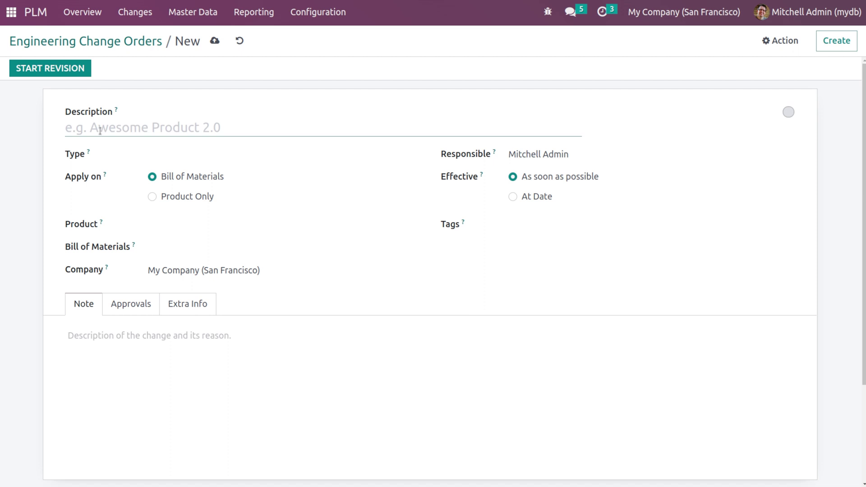
text(new )
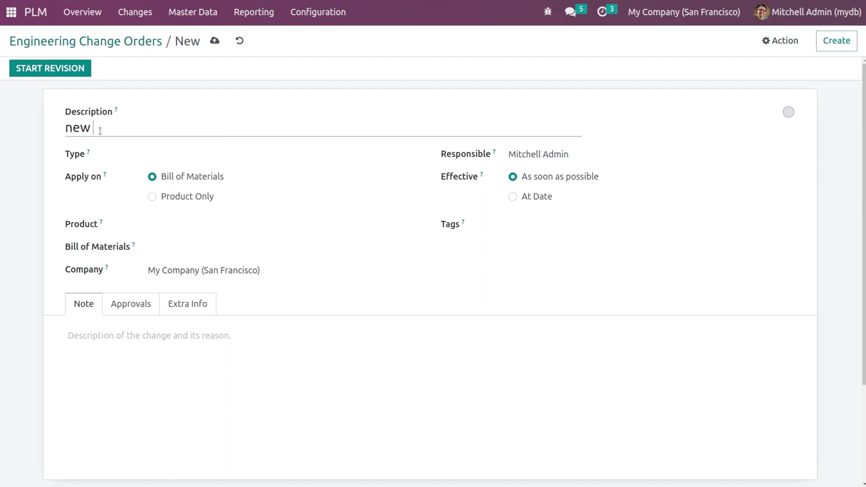
text(wco)
click(173, 155)
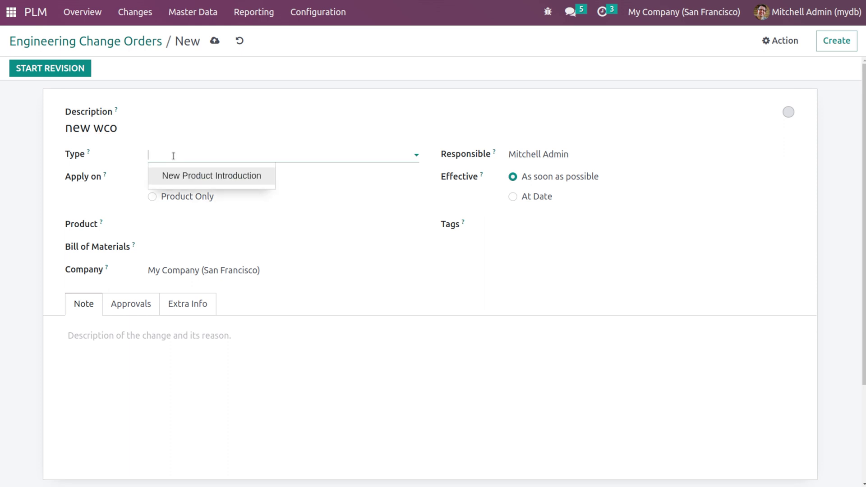
click(204, 177)
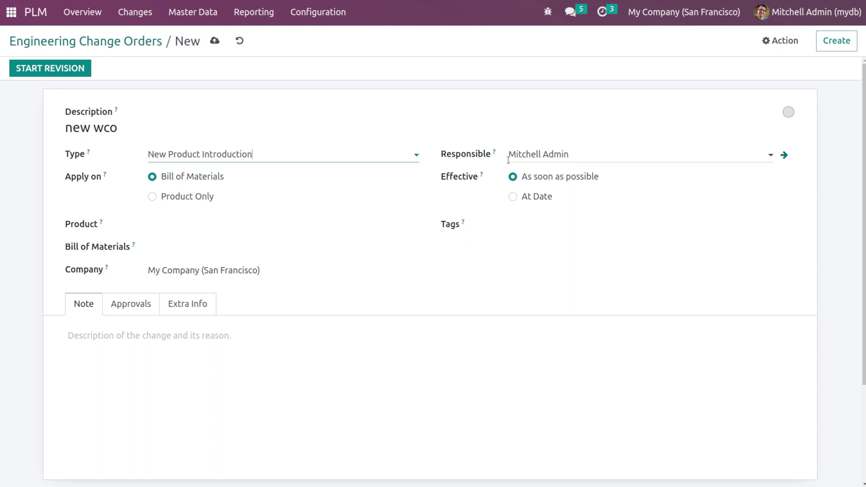
Switch Effective to At Date and back to As Soon As Possible, leaving tags empty.
click(514, 197)
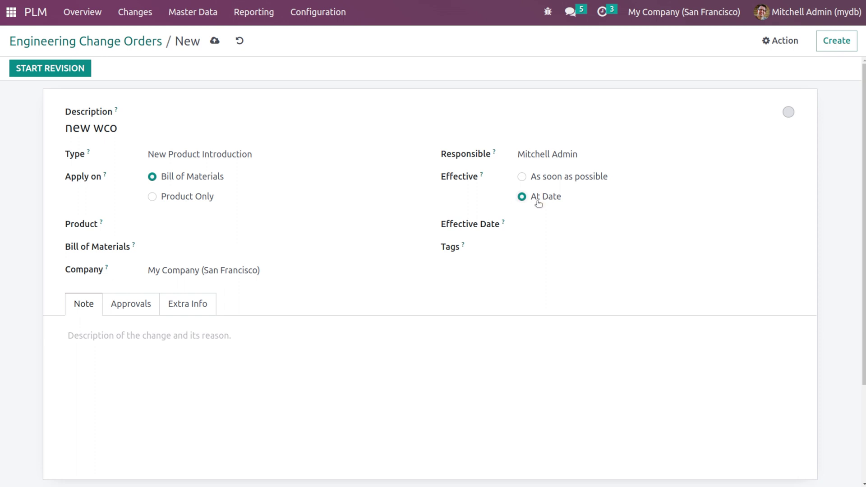
click(541, 223)
click(531, 192)
click(523, 177)
click(508, 226)
click(448, 252)
click(325, 23)
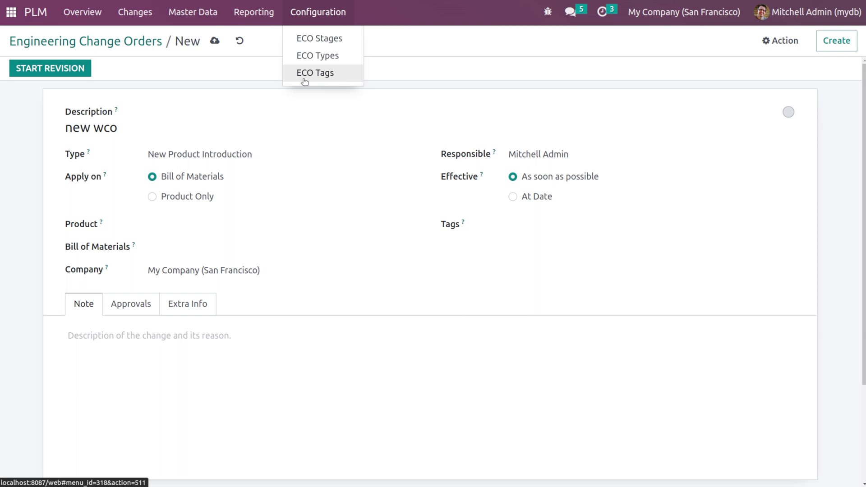
Discard the draft order, save a new ECO tag named 'new', and start another change order.
click(303, 80)
click(239, 43)
click(320, 17)
click(323, 74)
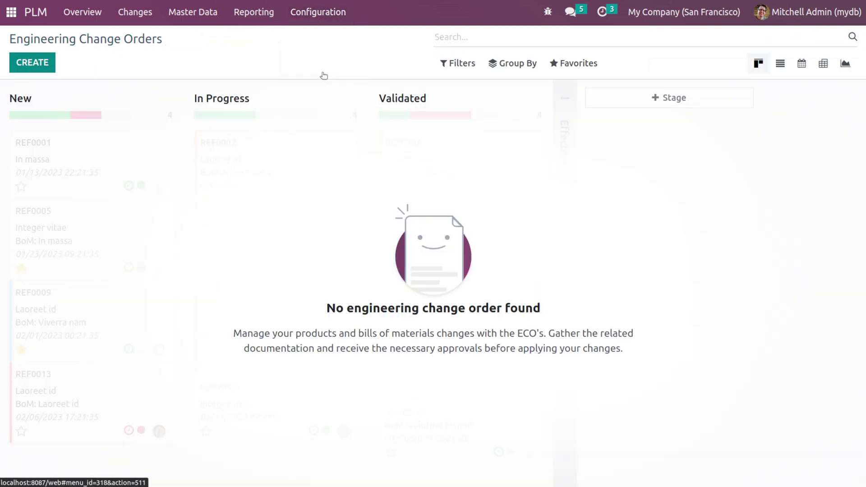
click(31, 58)
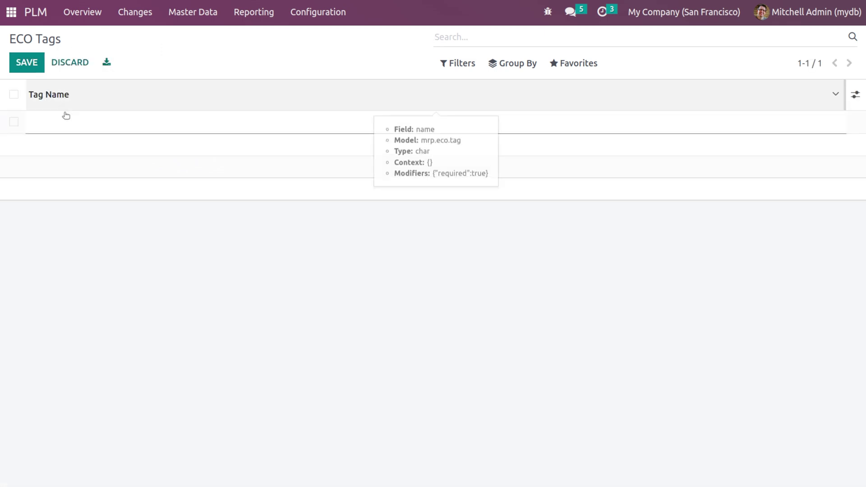
text(new)
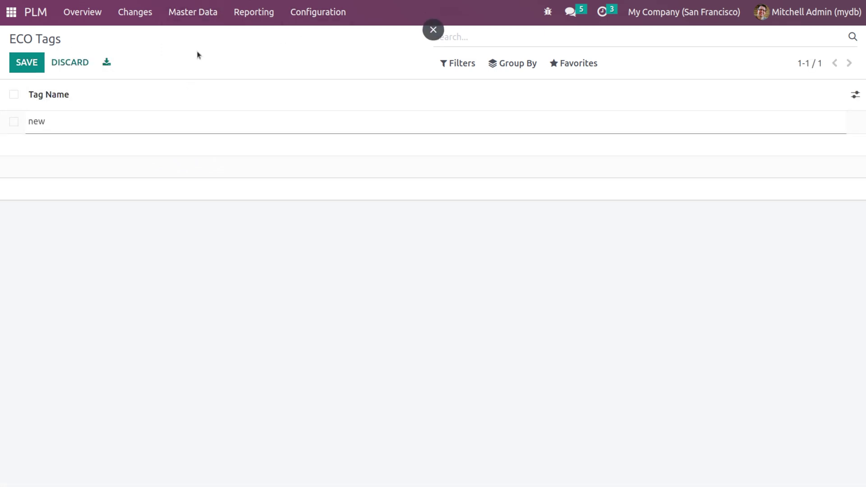
click(197, 55)
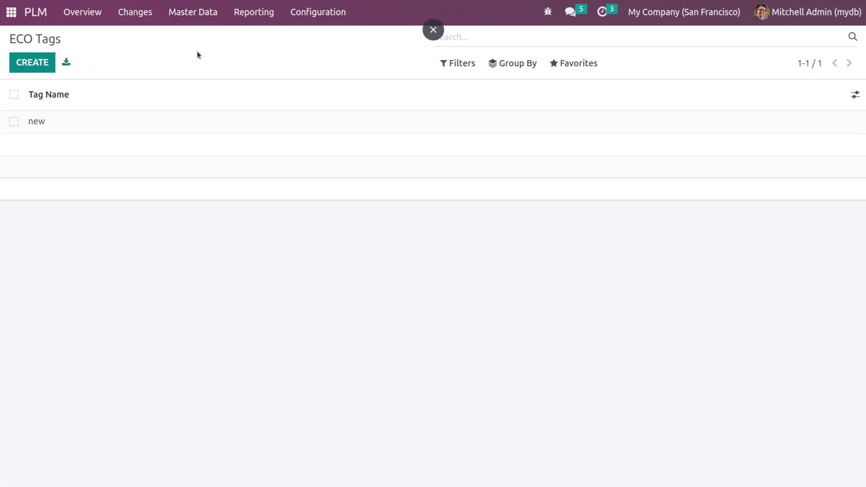
click(149, 19)
click(30, 66)
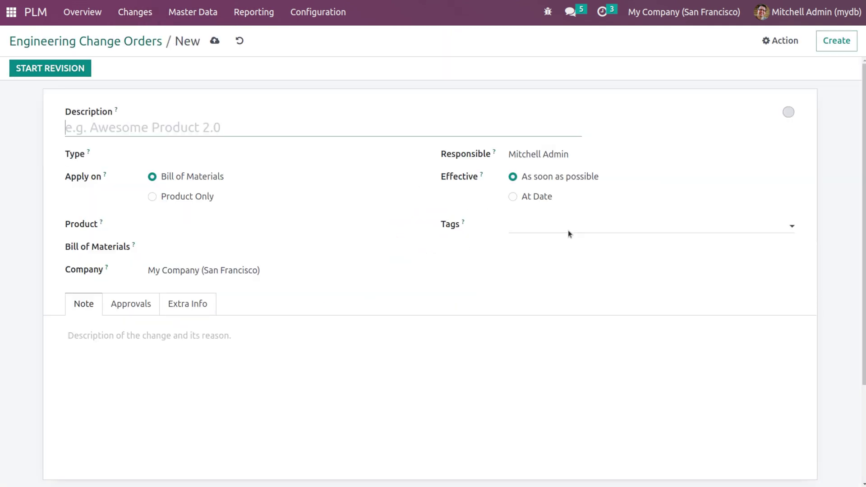
Tag the order 'new', describe it as 'new eco', and set type New Product Introduction.
click(540, 224)
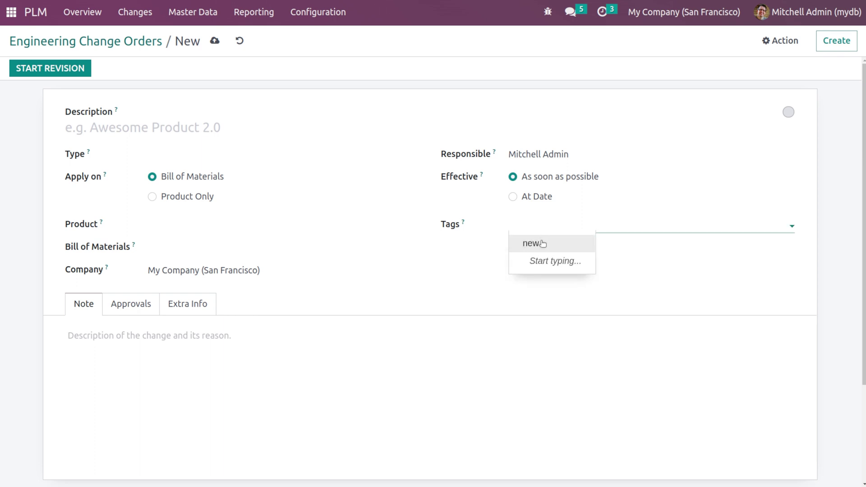
click(542, 245)
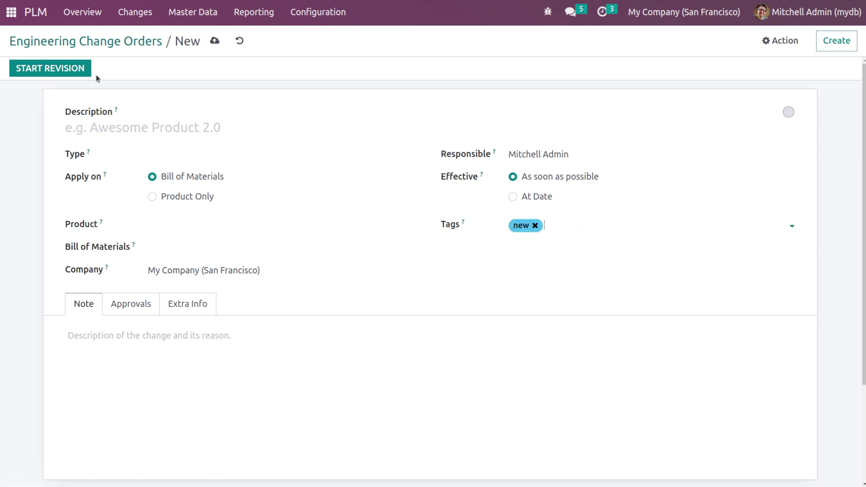
click(111, 127)
text(new)
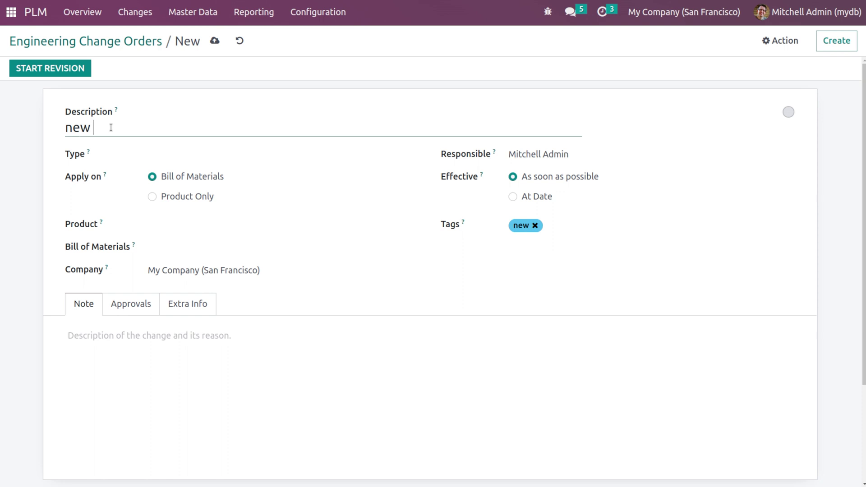
text( eco)
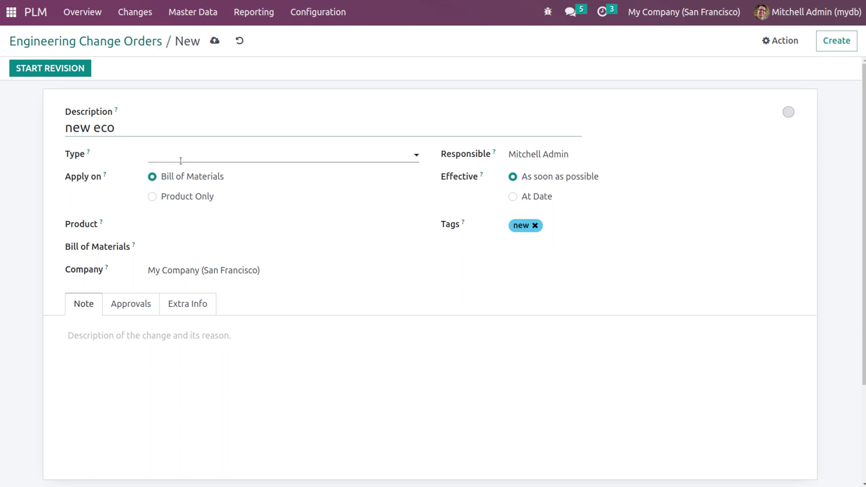
click(180, 157)
click(214, 179)
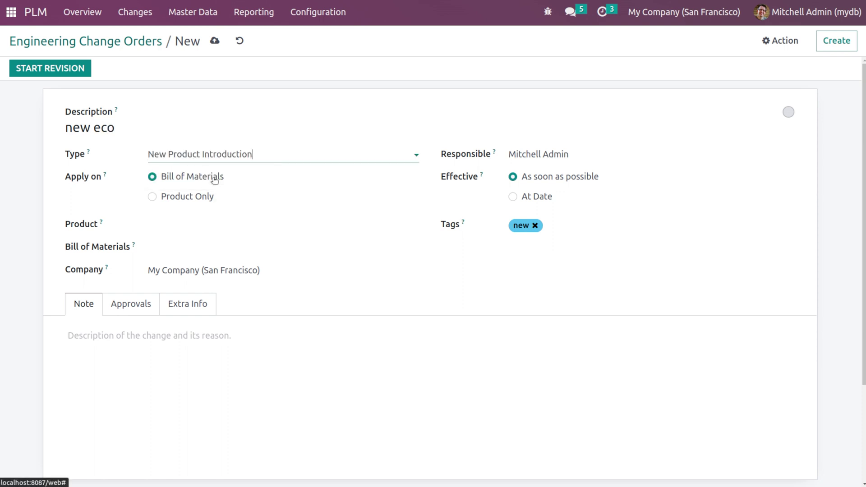
Choose product Acoustic Bloc Screens, leave the BoM empty, and apply on Product Only.
click(163, 226)
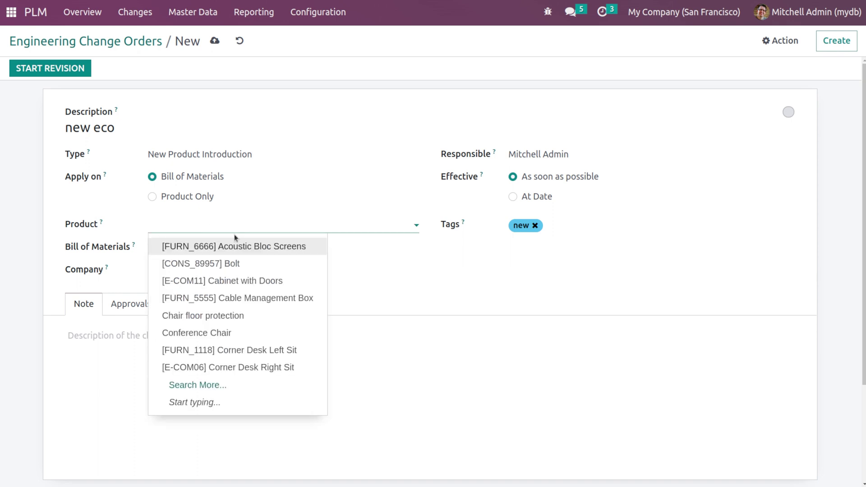
click(274, 242)
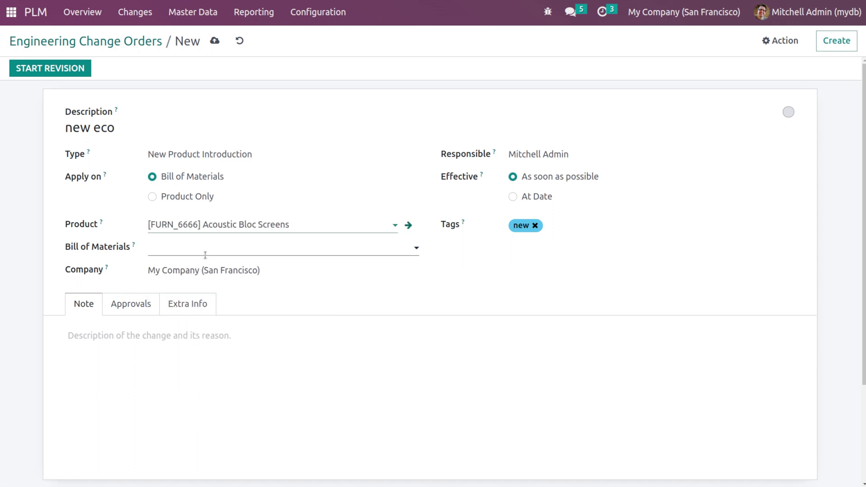
click(215, 247)
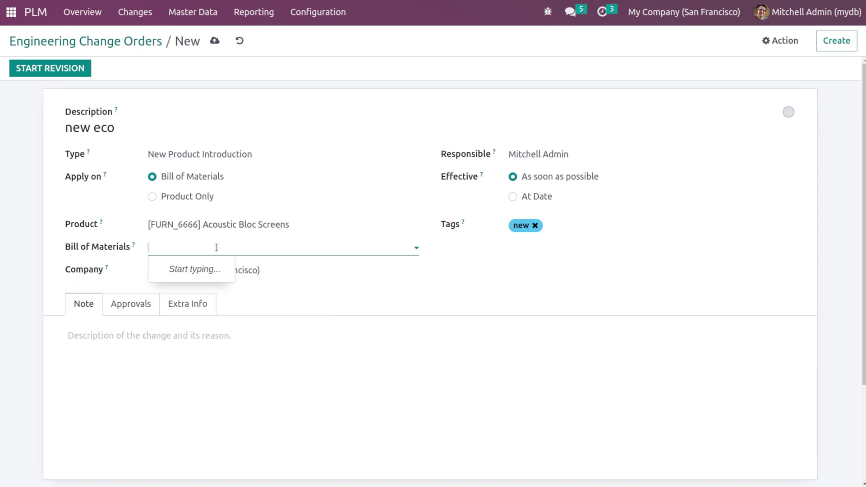
click(320, 288)
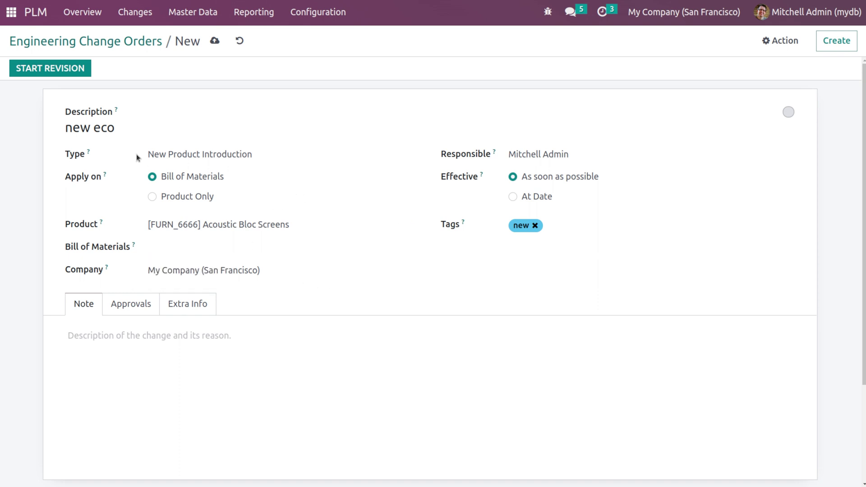
click(151, 195)
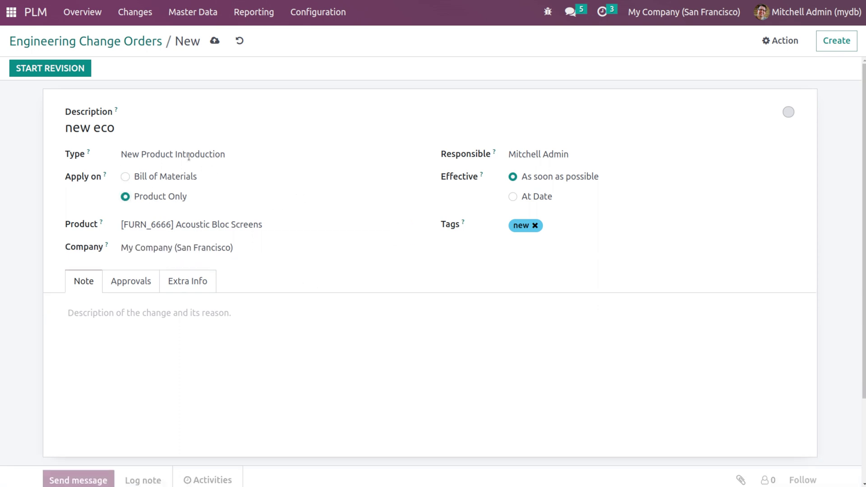
Review the order's empty Approvals tab and Extra Info tab, leaving Email cc blank.
click(91, 312)
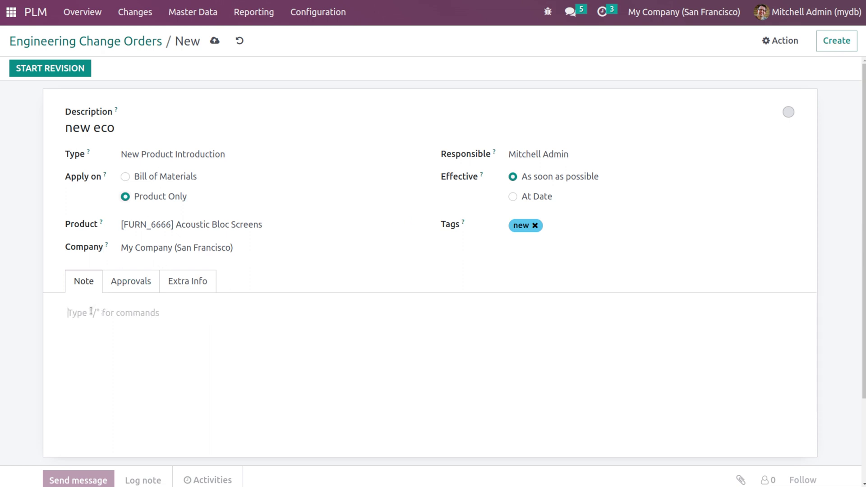
click(144, 284)
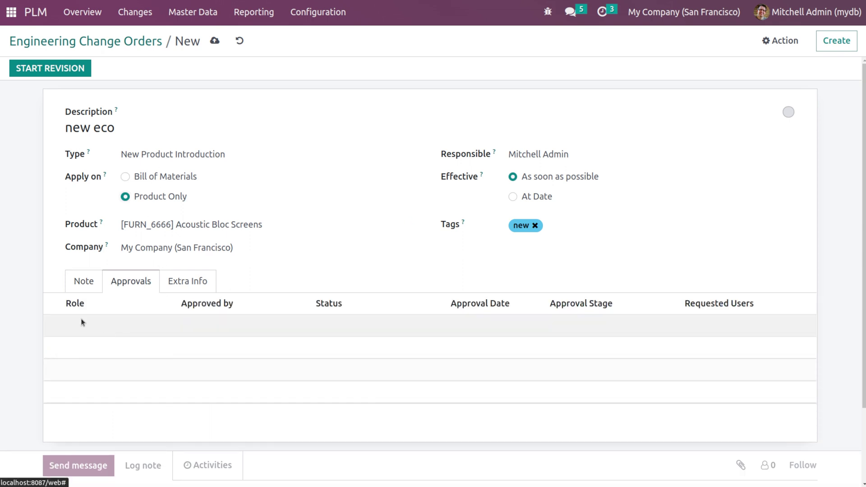
click(188, 285)
click(134, 283)
click(178, 288)
click(156, 307)
click(297, 95)
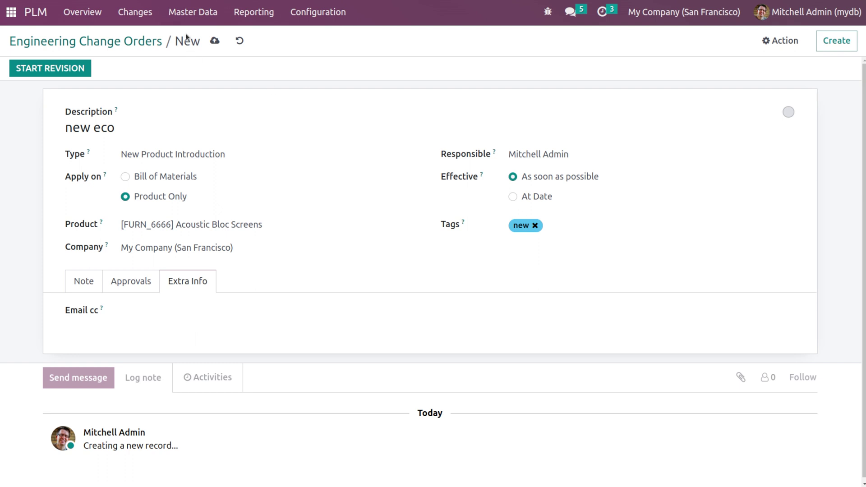
Save ECO0001, start its revision, move it to In Progress, validate it and apply changes.
click(215, 41)
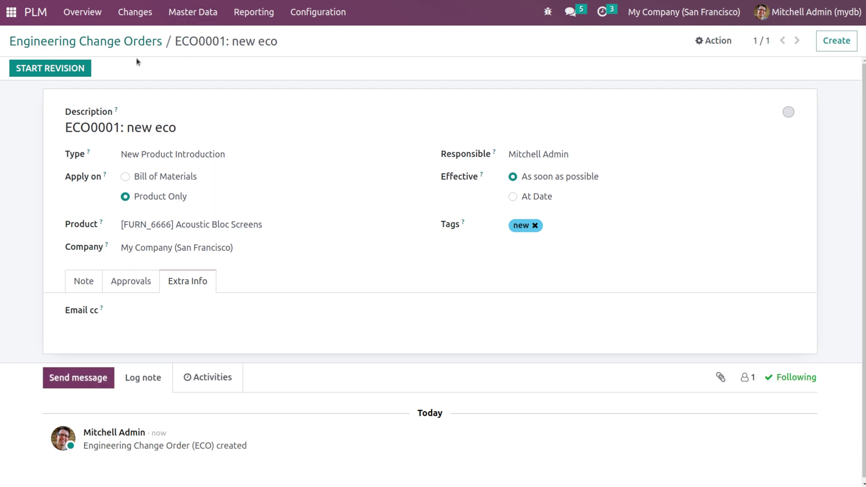
click(56, 71)
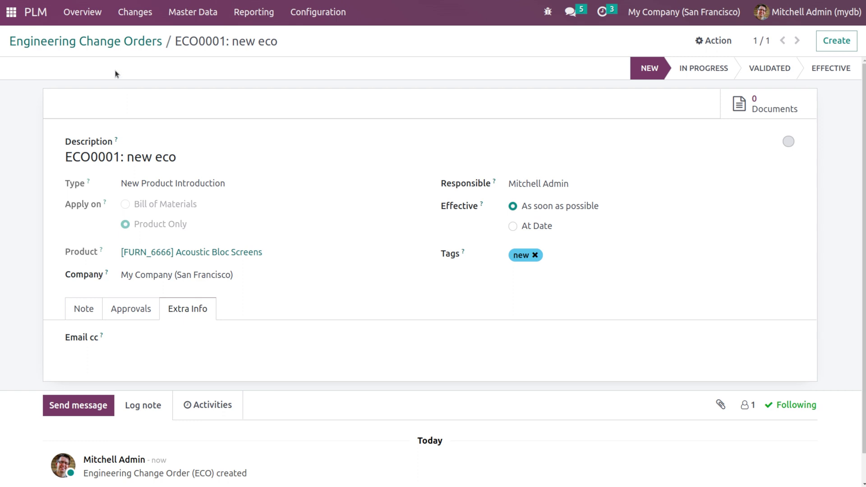
click(129, 43)
drag(54, 190, 222, 199)
click(281, 157)
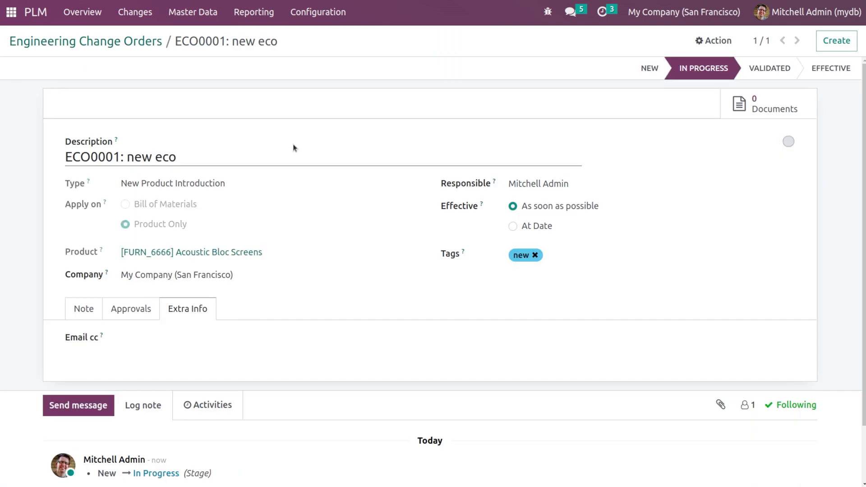
click(780, 68)
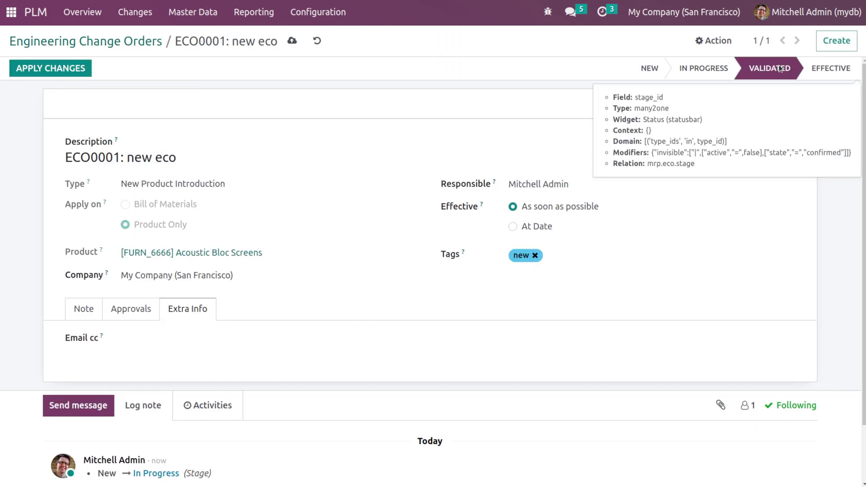
click(89, 65)
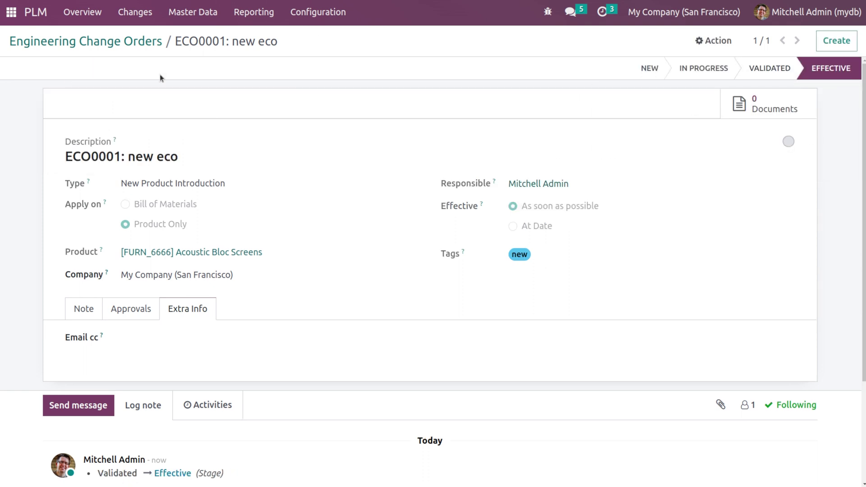
Unfold the Effective column on the change order board to confirm ECO0001 is there.
click(133, 41)
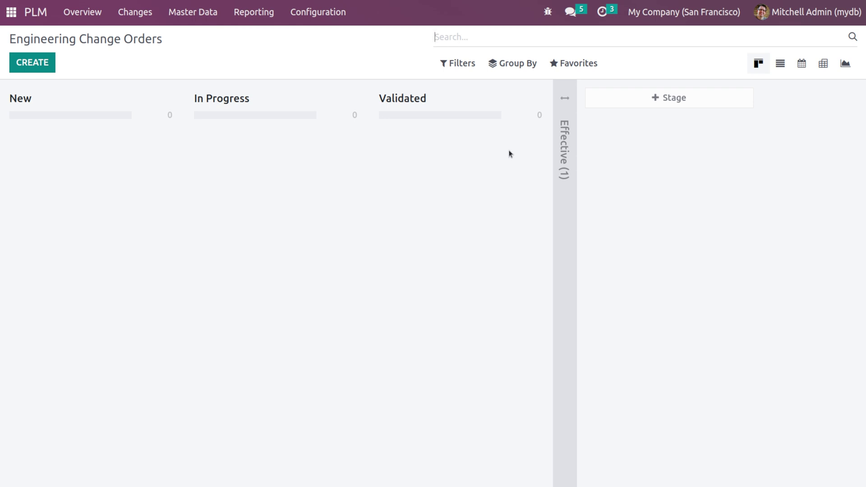
click(555, 191)
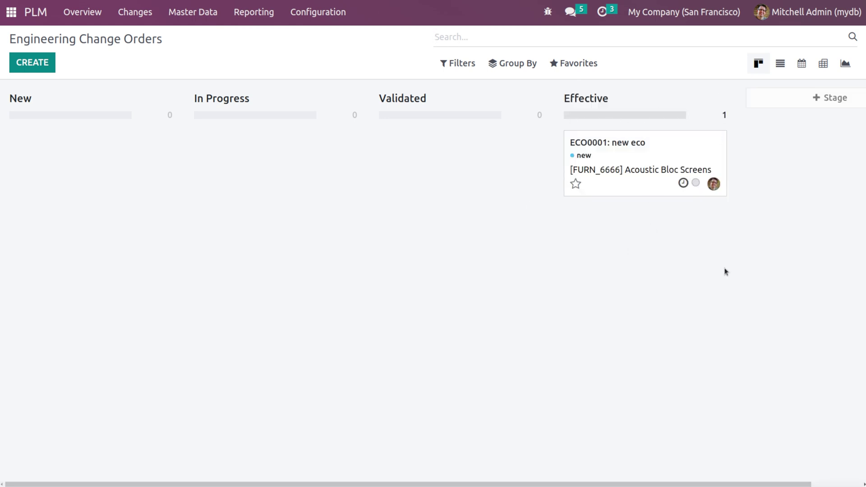
click(142, 16)
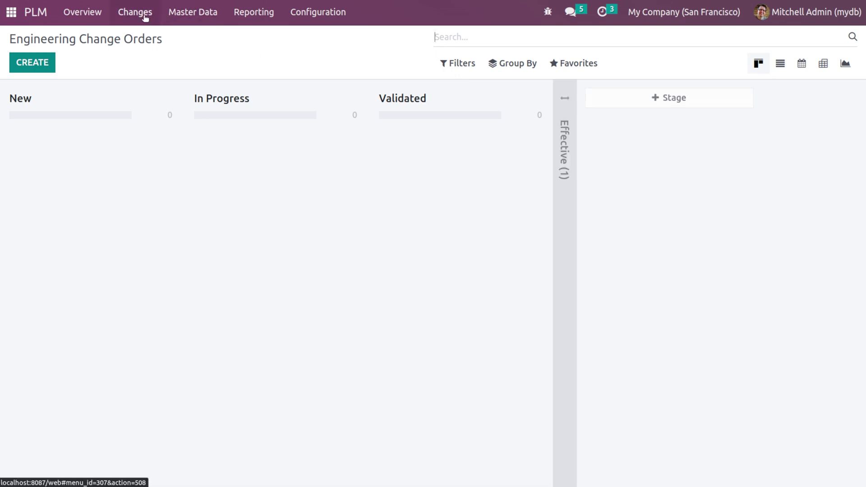
click(201, 18)
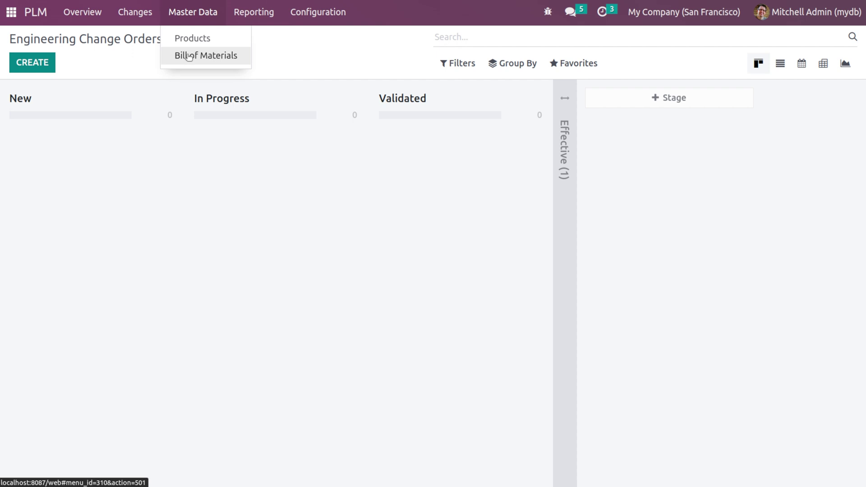
click(234, 45)
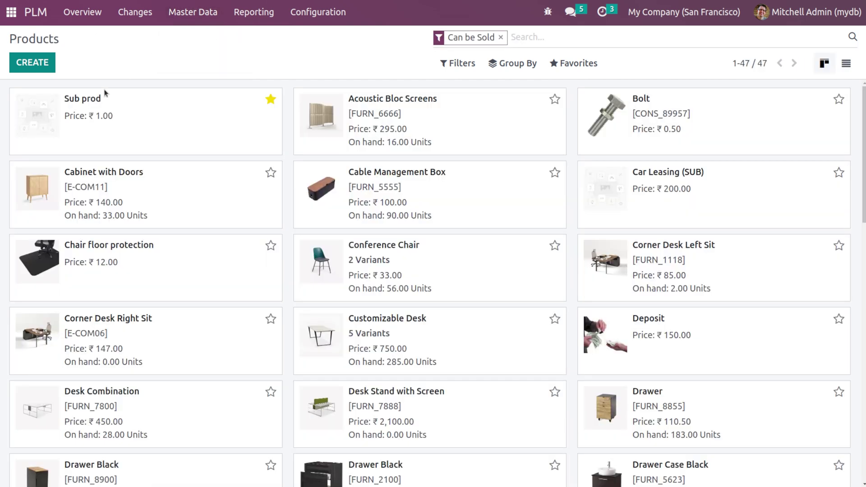
scroll(114, 189, down, 5)
scroll(115, 188, up, 5)
click(38, 70)
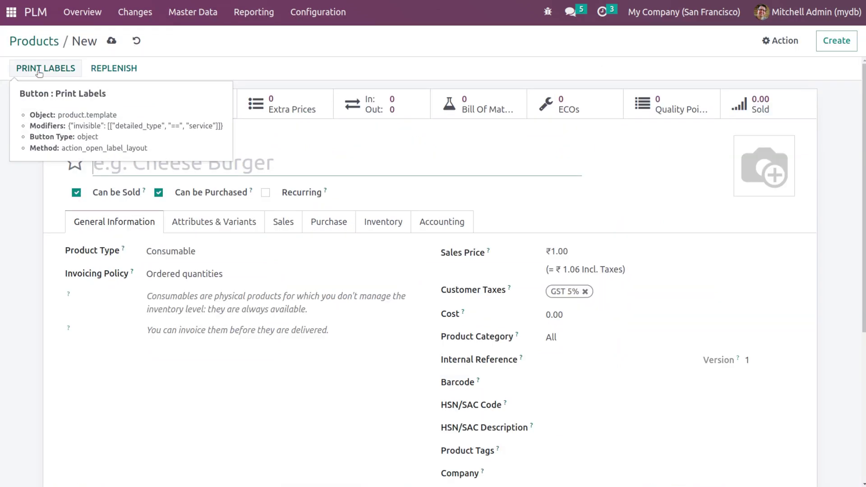
scroll(195, 360, down, 3)
scroll(195, 360, up, 3)
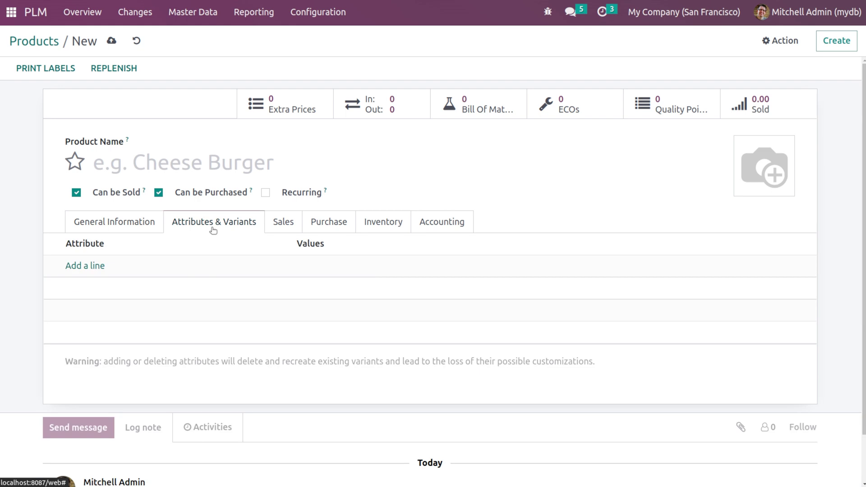
click(293, 221)
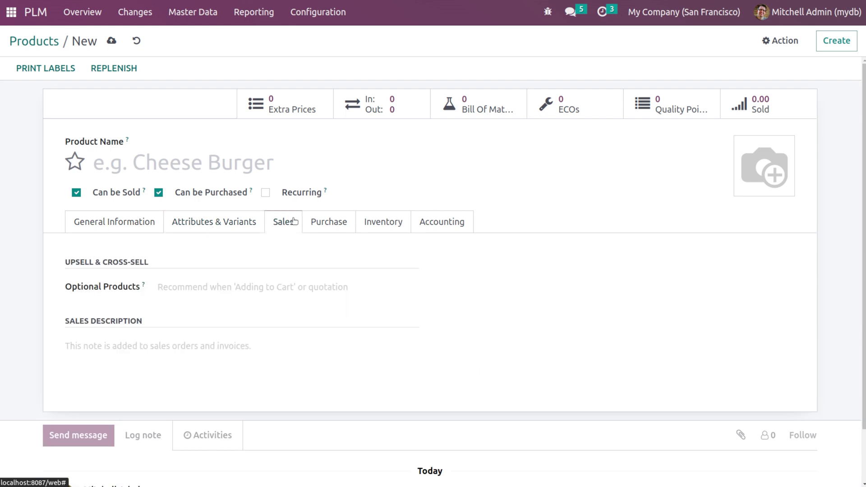
click(337, 224)
click(410, 230)
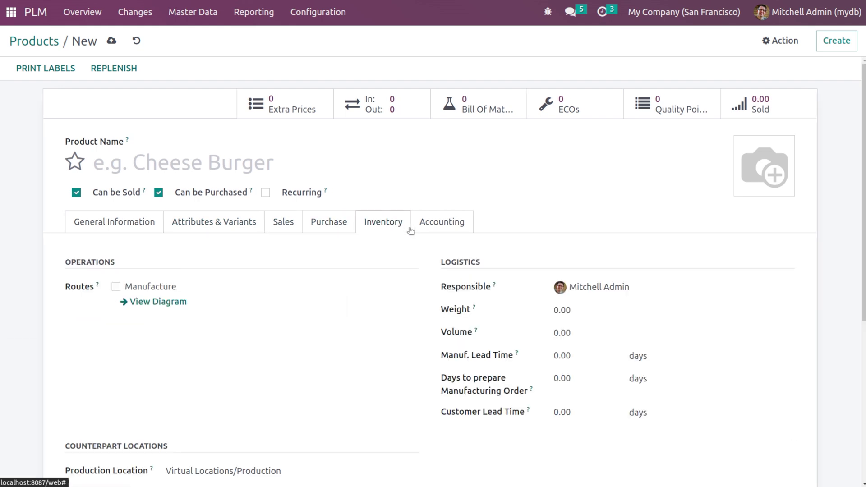
click(455, 228)
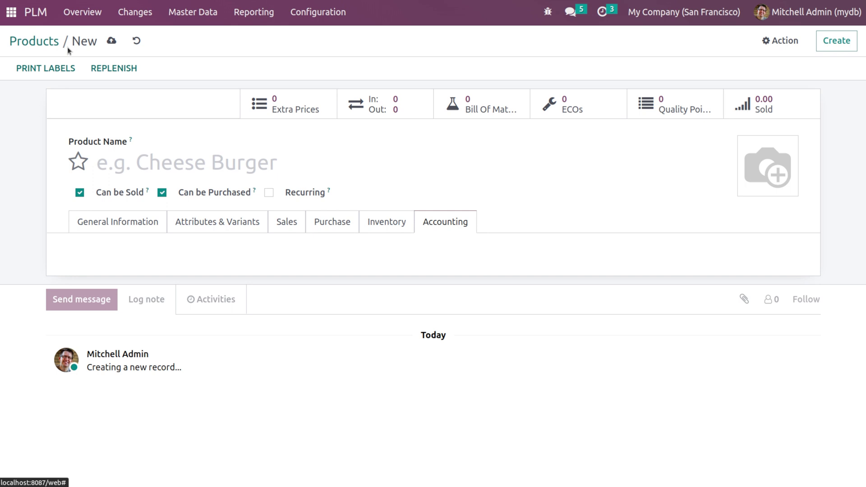
click(136, 40)
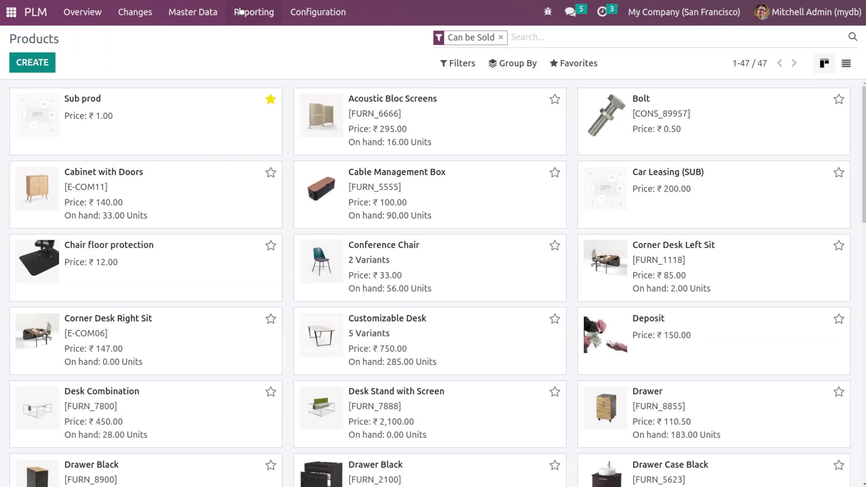
click(208, 18)
Start a bill of materials for Acoustic Bloc Screens with Screw and Bolt component lines.
click(213, 57)
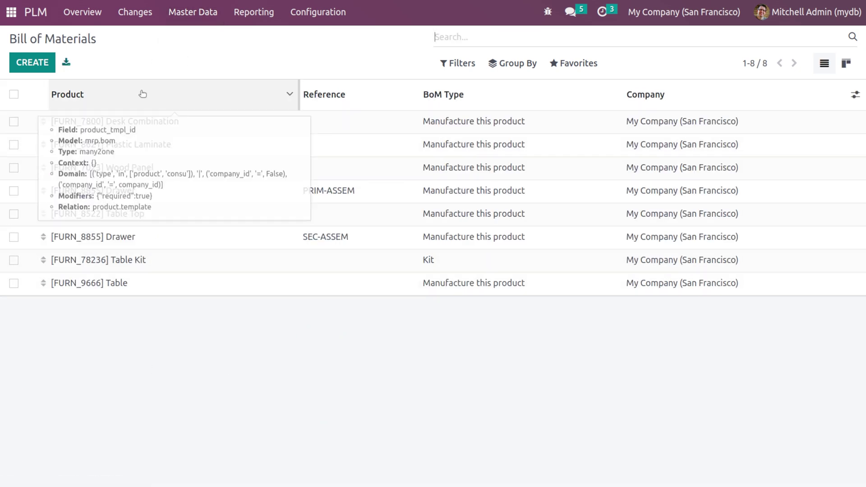
click(44, 68)
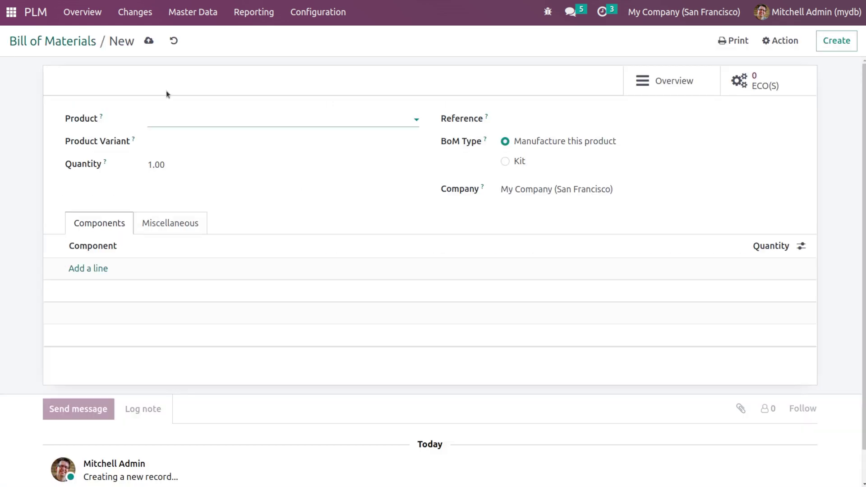
click(194, 121)
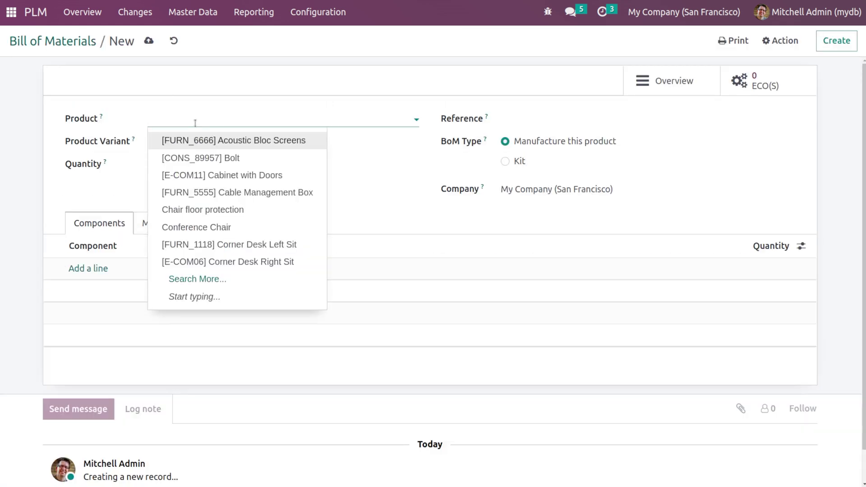
click(256, 140)
click(207, 140)
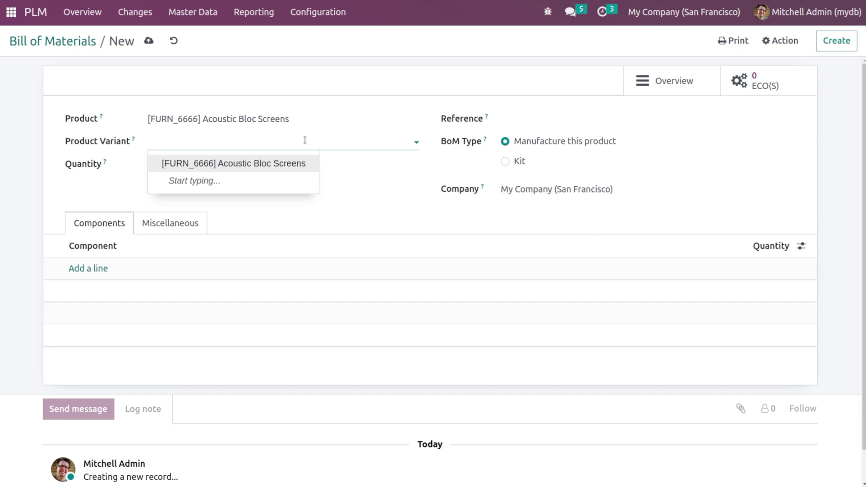
click(420, 187)
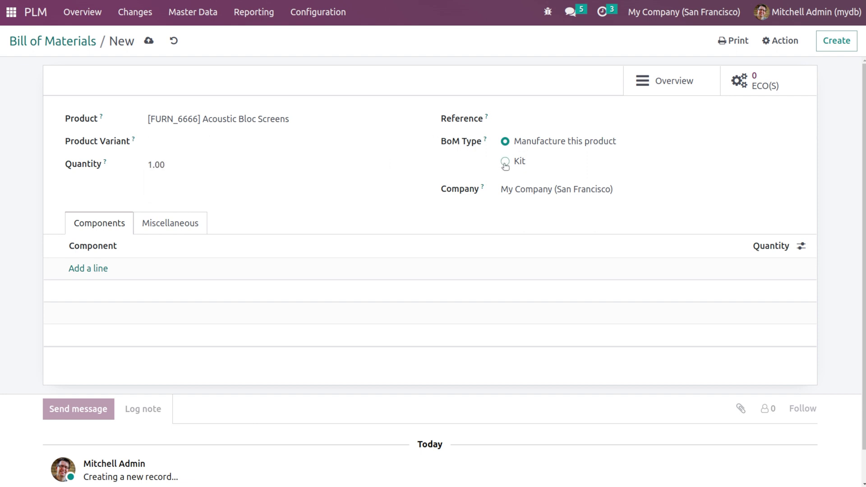
click(94, 271)
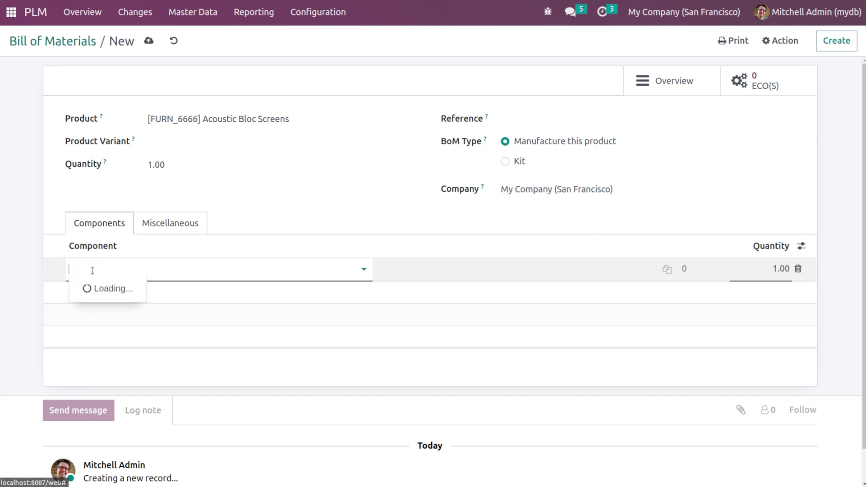
click(192, 309)
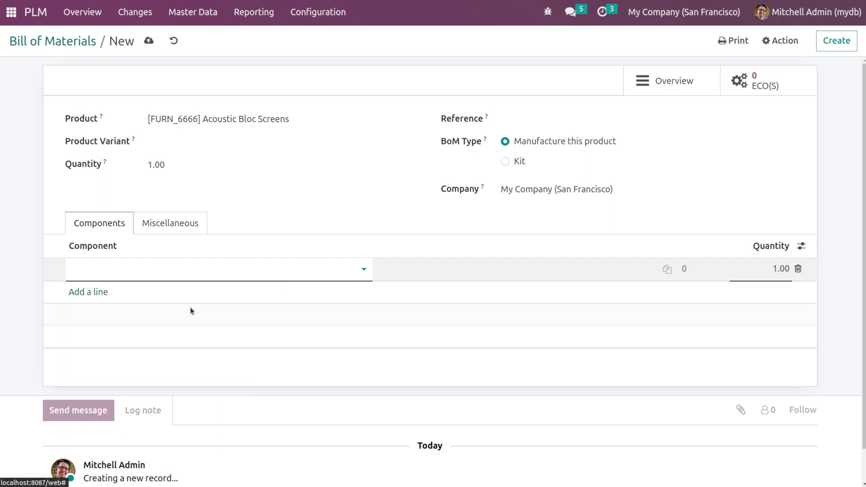
click(77, 299)
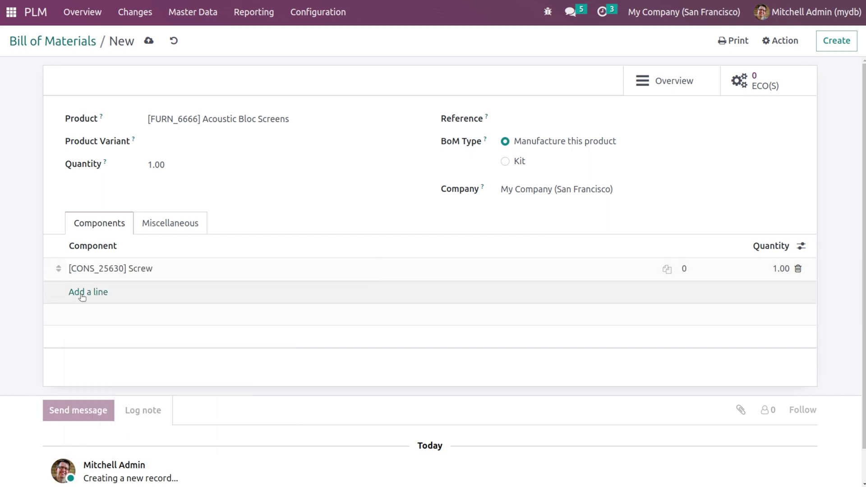
click(81, 294)
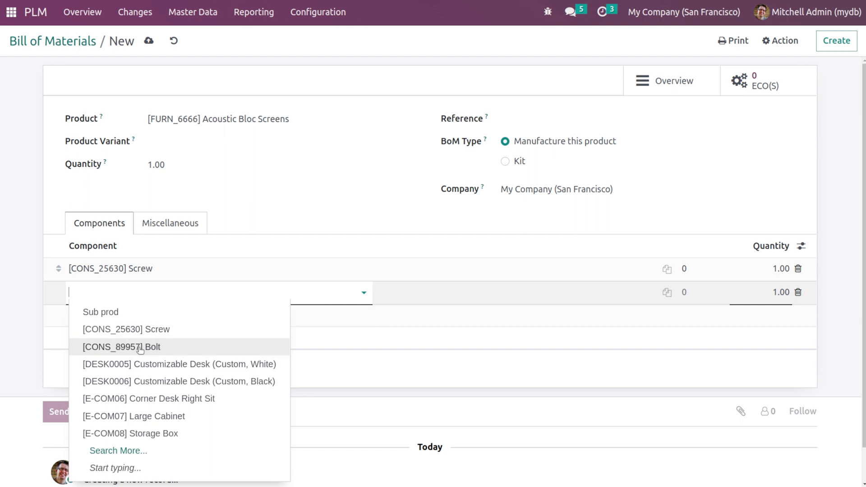
click(138, 347)
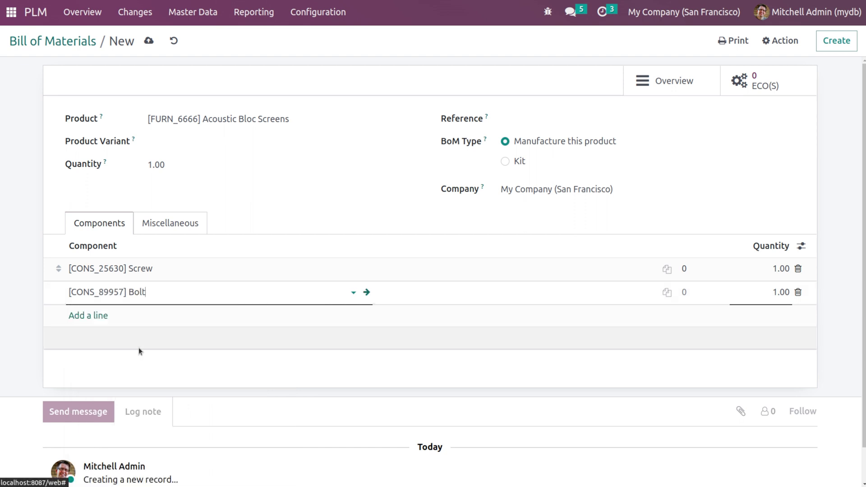
Set quantities to 5 Screws and 10 Bolts, save the BoM, and return to the list.
click(771, 276)
text(5)
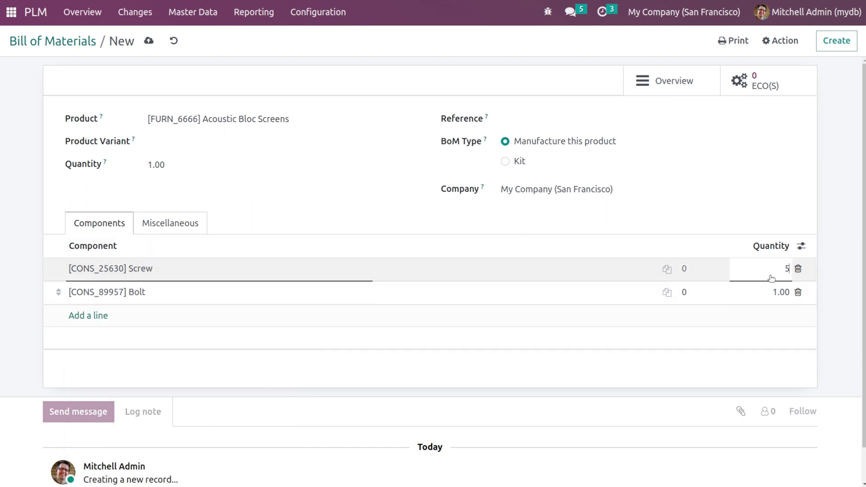
click(773, 292)
text(1)
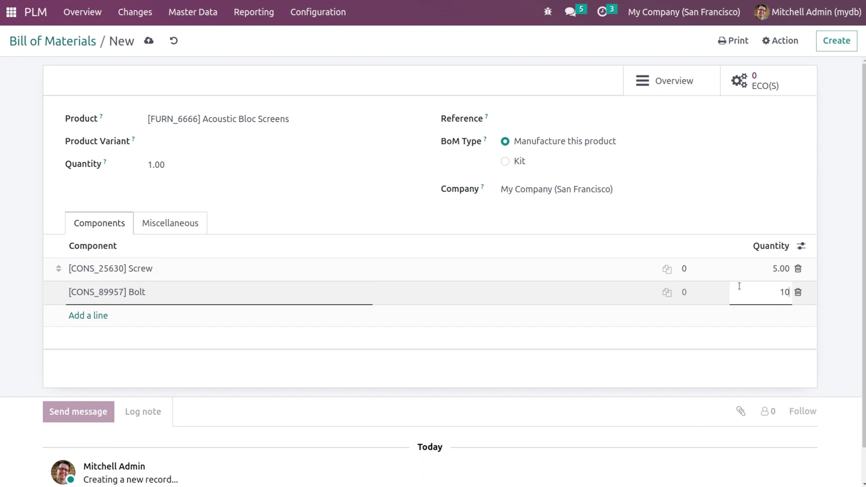
text(0)
click(739, 243)
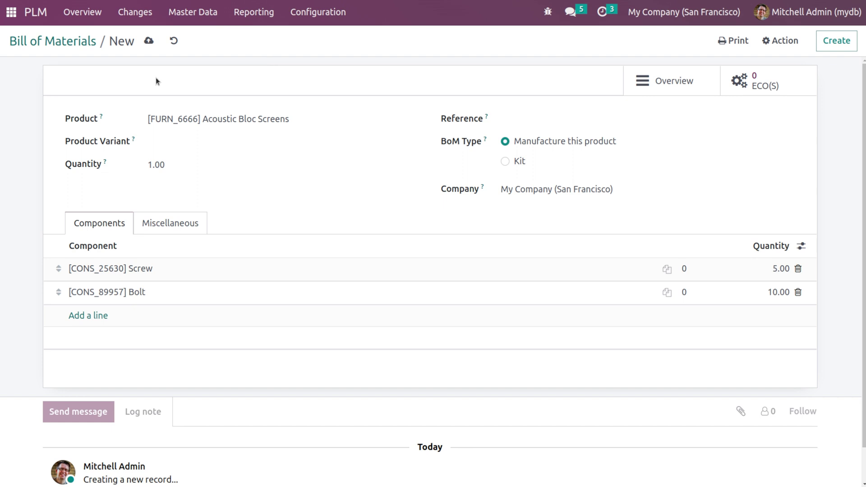
click(149, 42)
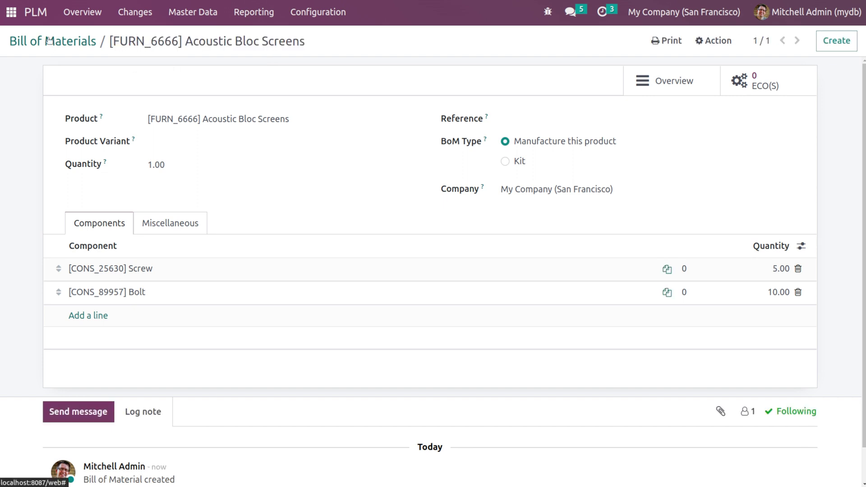
click(51, 43)
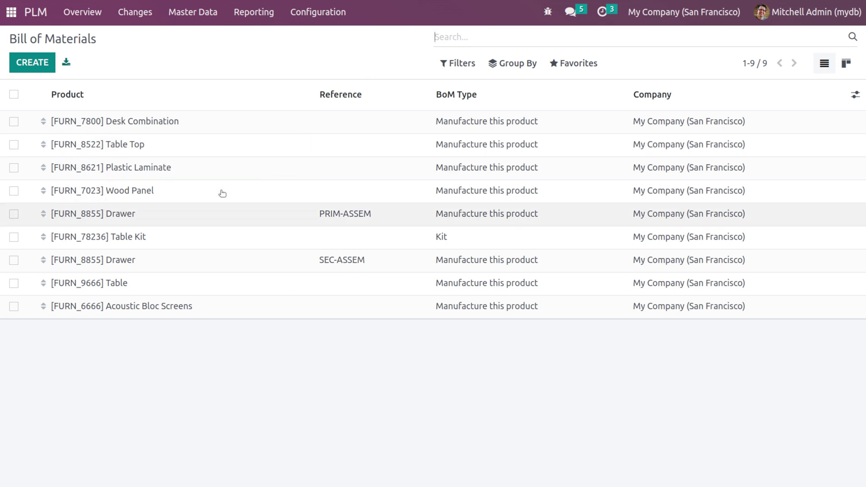
Start a change order for Acoustic Bloc Screens, then discard the unsaved draft.
click(141, 14)
click(38, 62)
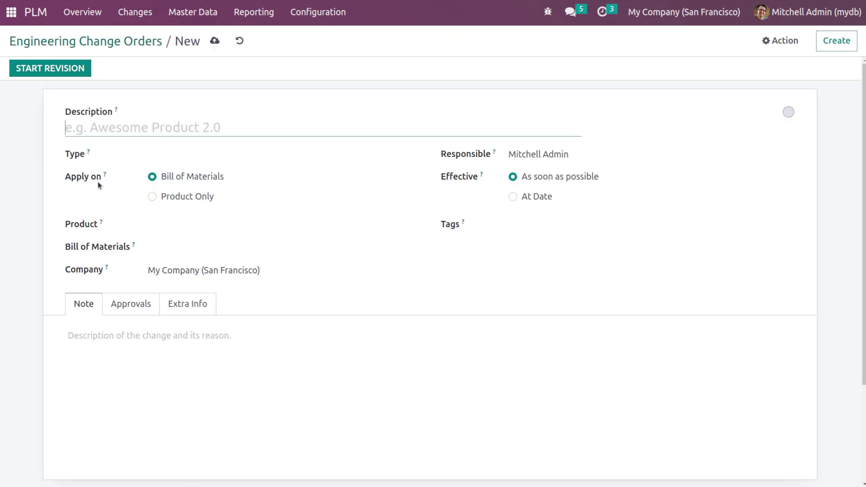
click(184, 226)
click(214, 246)
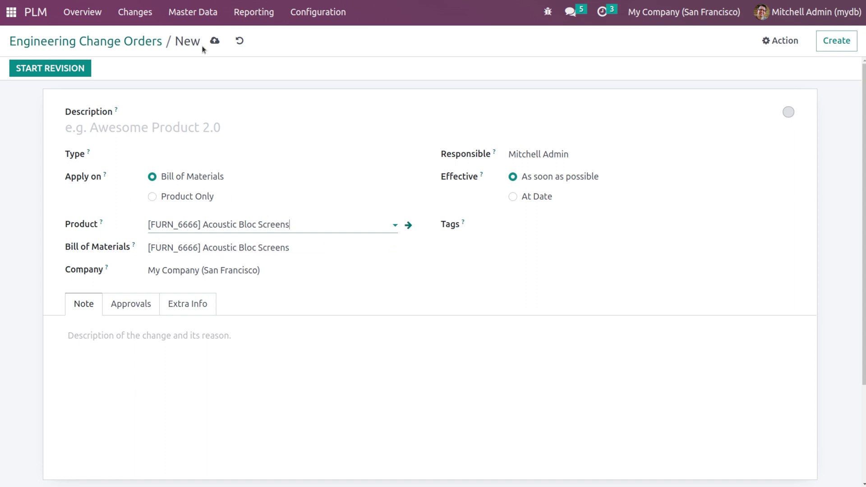
click(240, 41)
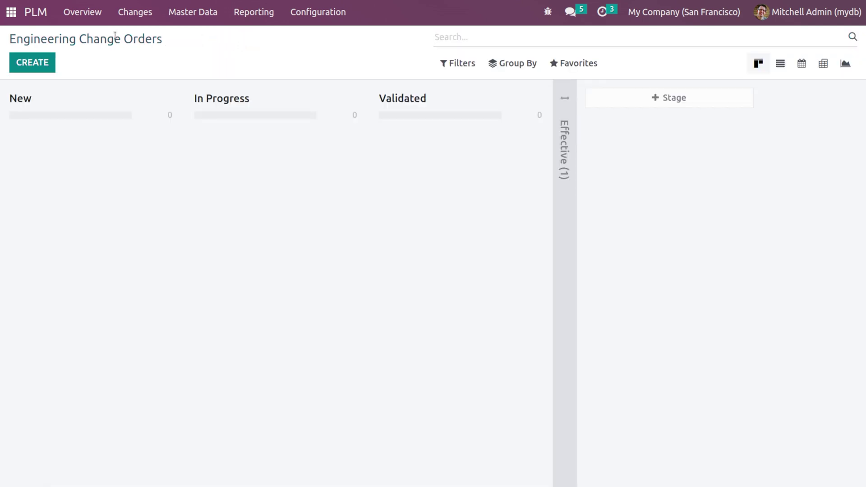
Open the ECO reporting view from the Reporting menu.
click(212, 23)
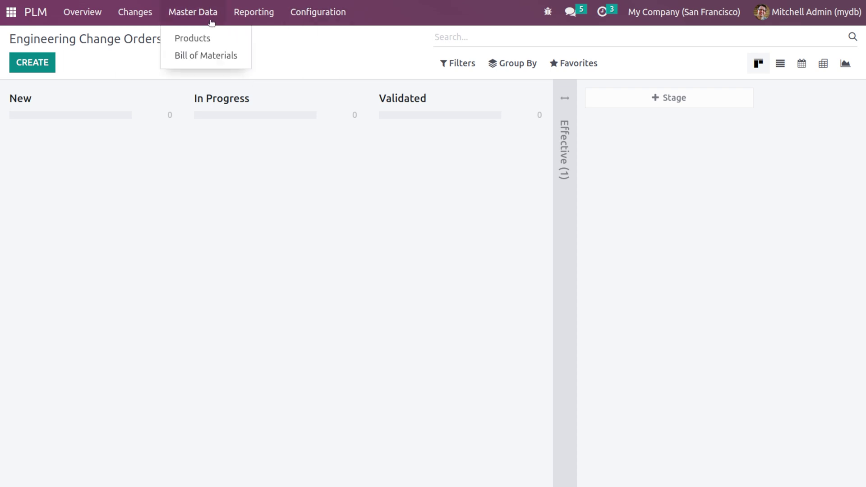
mouse_move(240, 25)
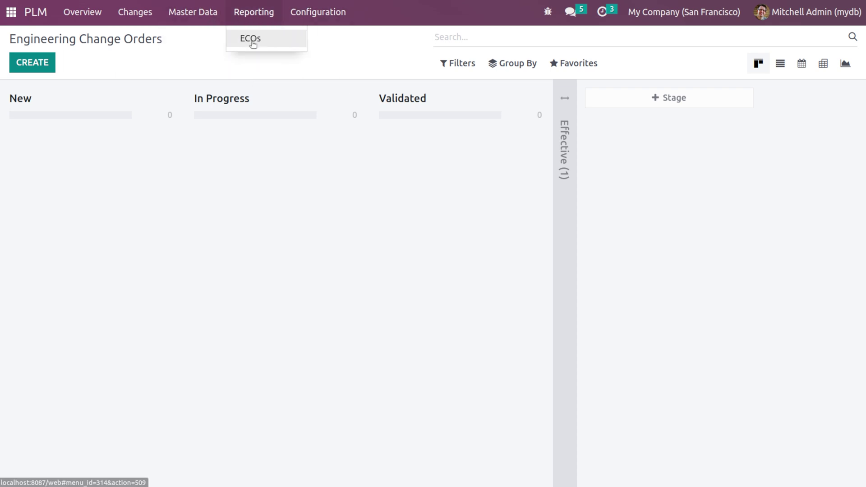
click(251, 38)
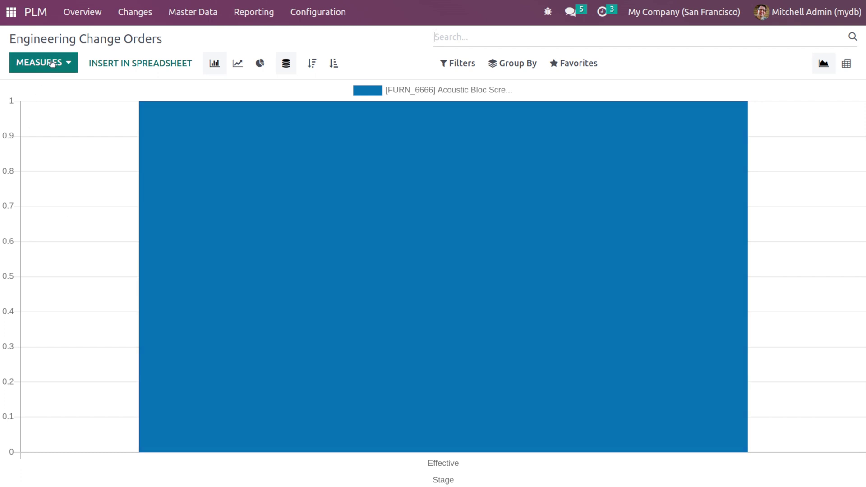
Try the Color and BoM Revision measures, keep Count, and show the report as a pie chart.
click(51, 62)
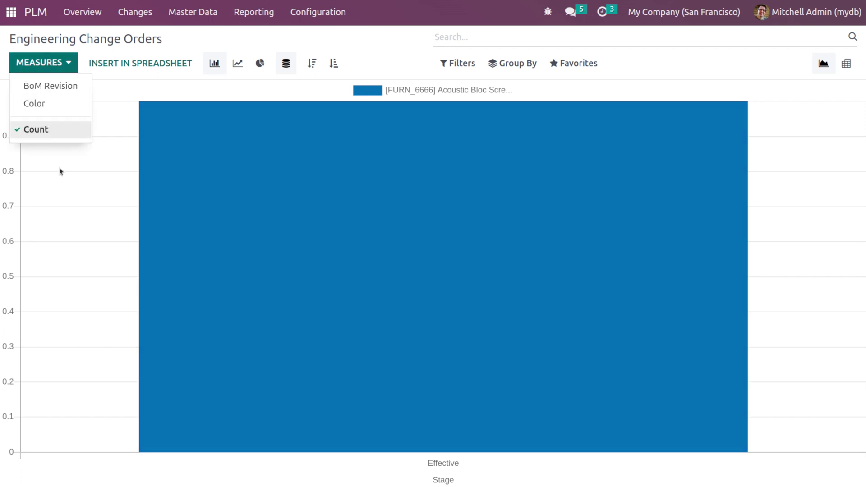
click(71, 104)
click(69, 86)
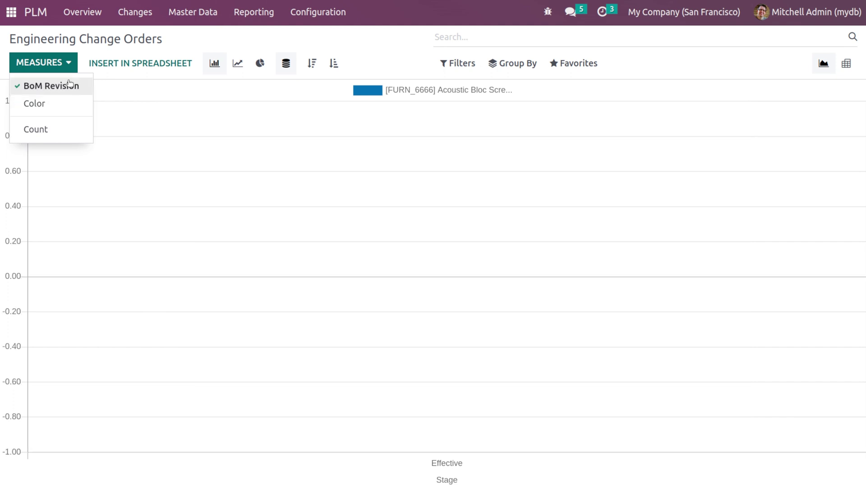
click(53, 106)
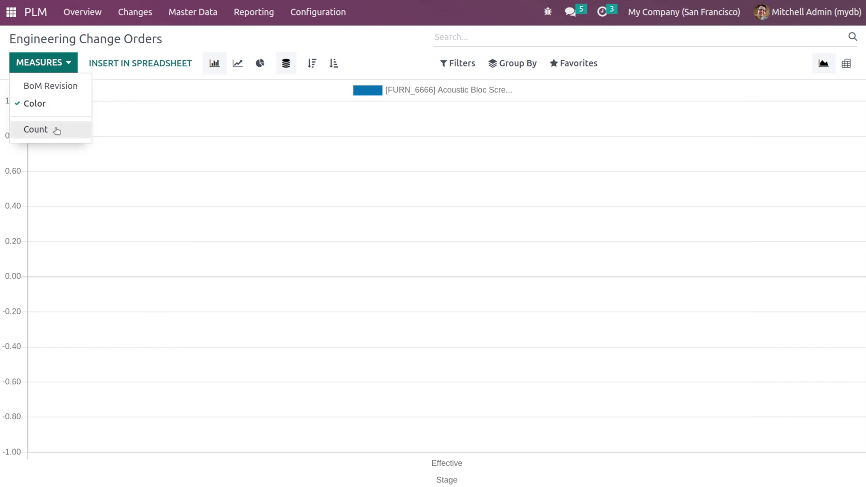
click(57, 130)
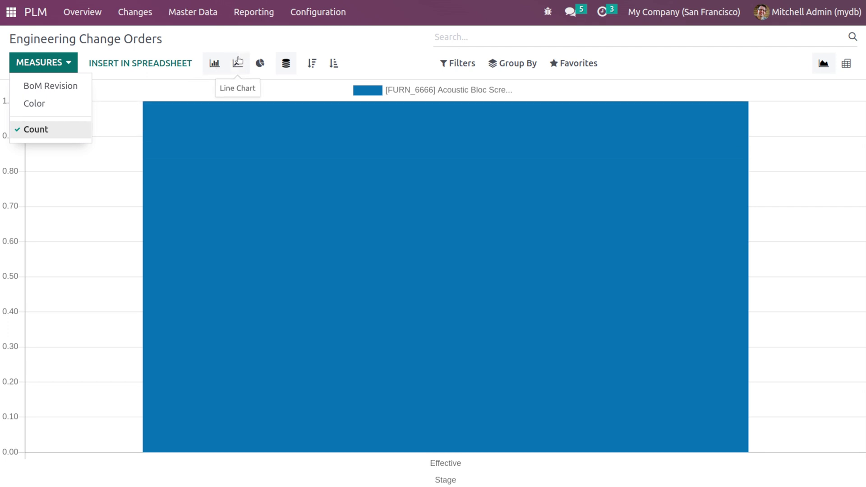
click(238, 63)
click(261, 65)
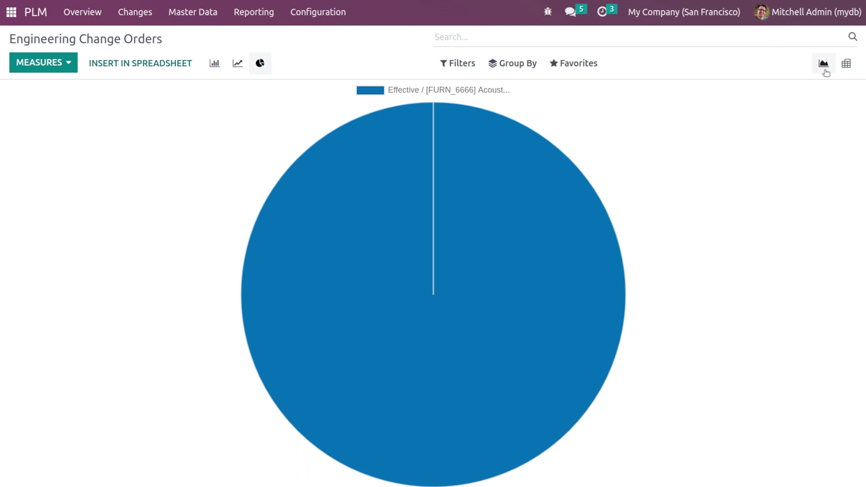
click(846, 66)
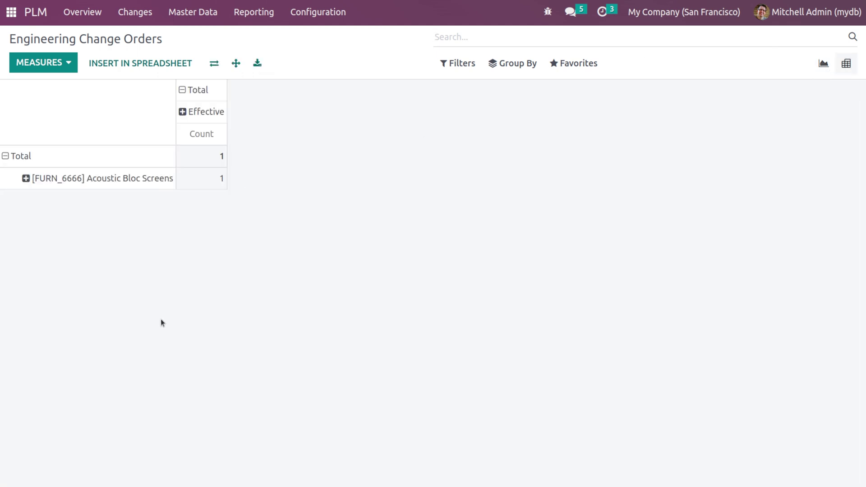
click(462, 72)
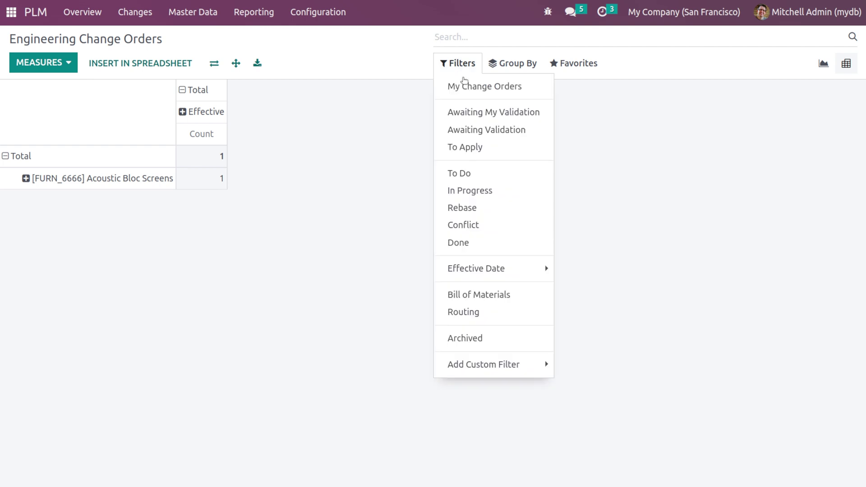
click(487, 94)
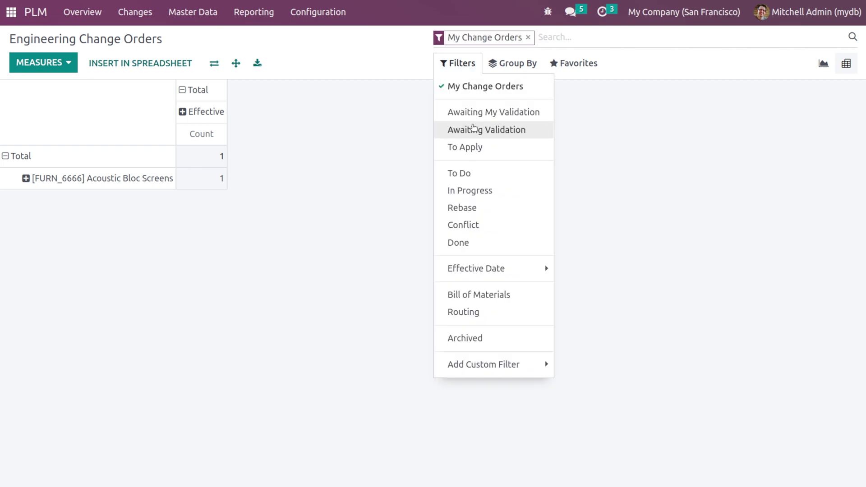
click(483, 110)
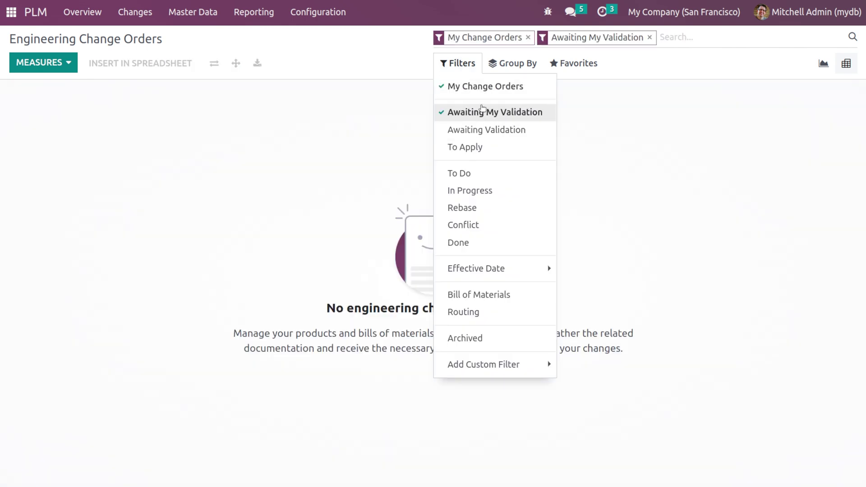
click(488, 82)
click(483, 112)
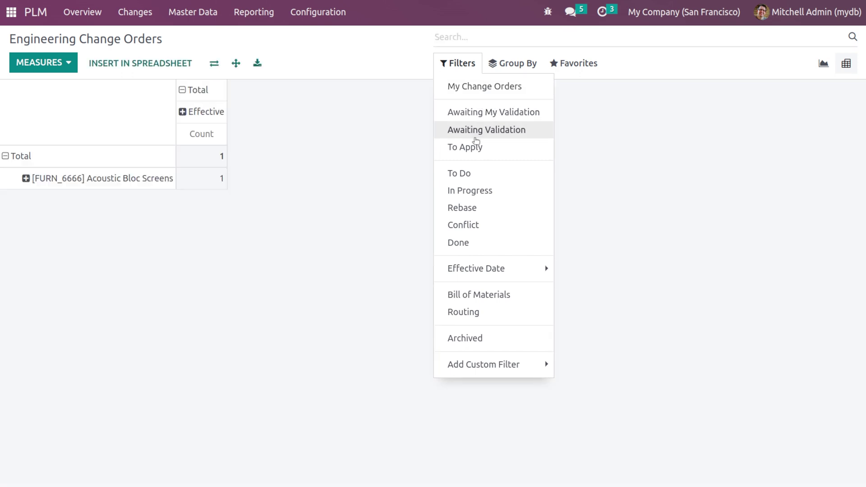
click(475, 137)
click(473, 137)
click(469, 149)
click(470, 149)
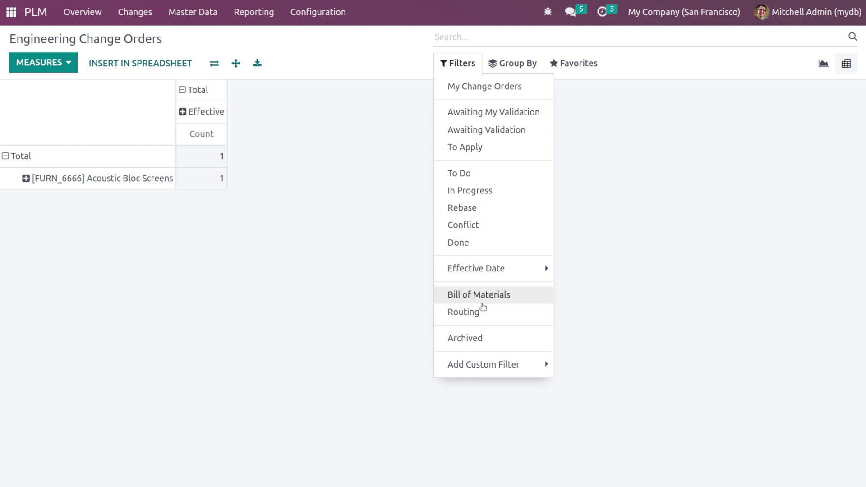
click(473, 367)
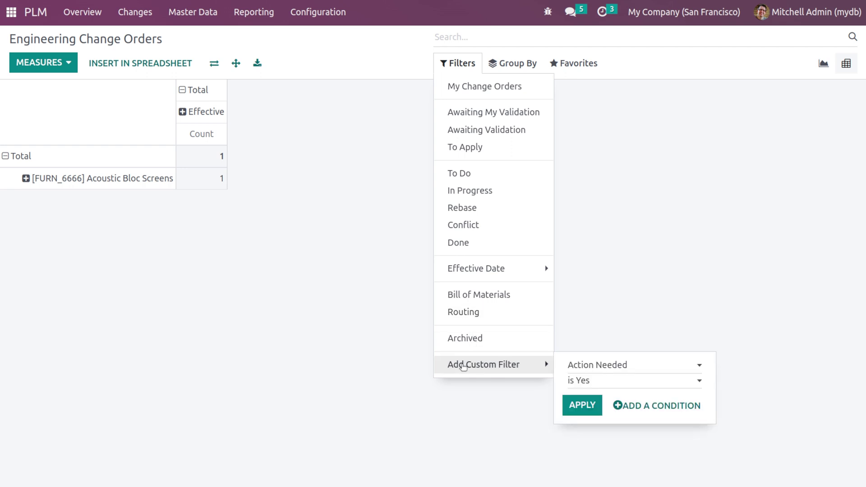
click(502, 67)
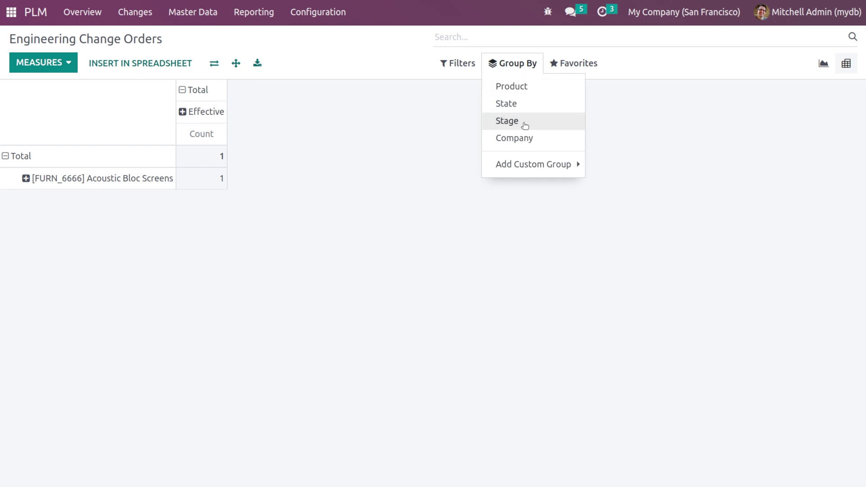
click(460, 163)
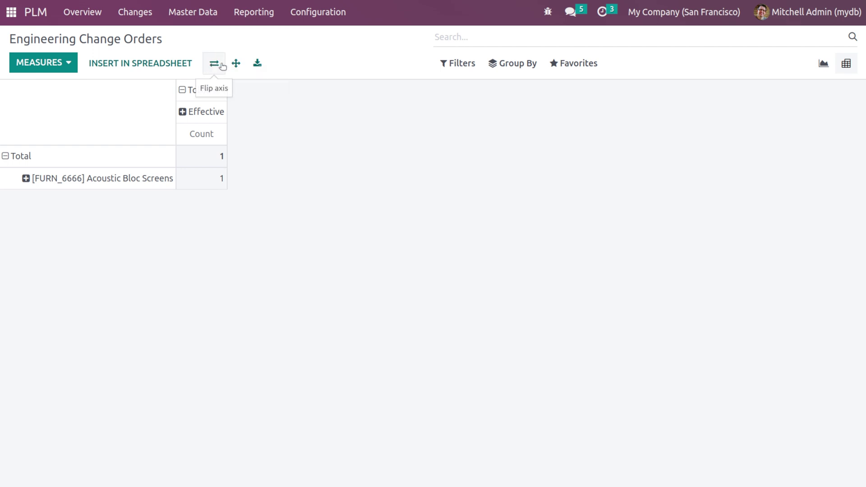
Open the ECO Stages list from Configuration, after a brief detour back to the Changes board.
click(250, 18)
mouse_move(318, 25)
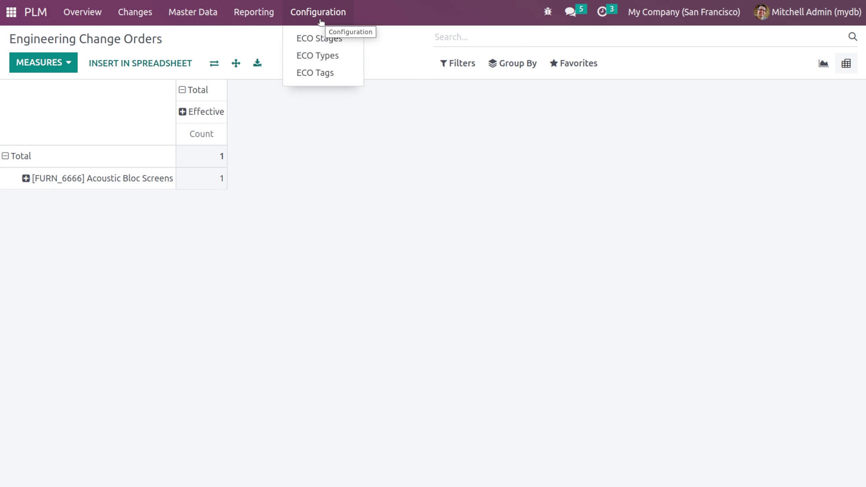
click(318, 38)
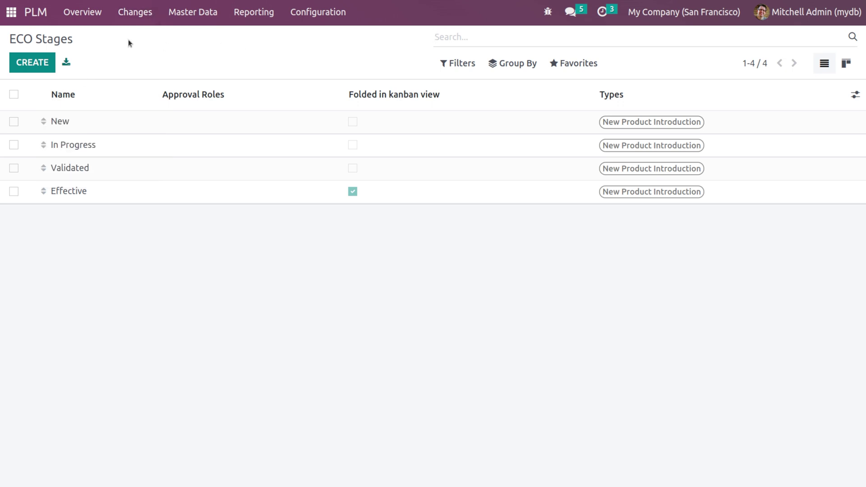
click(206, 12)
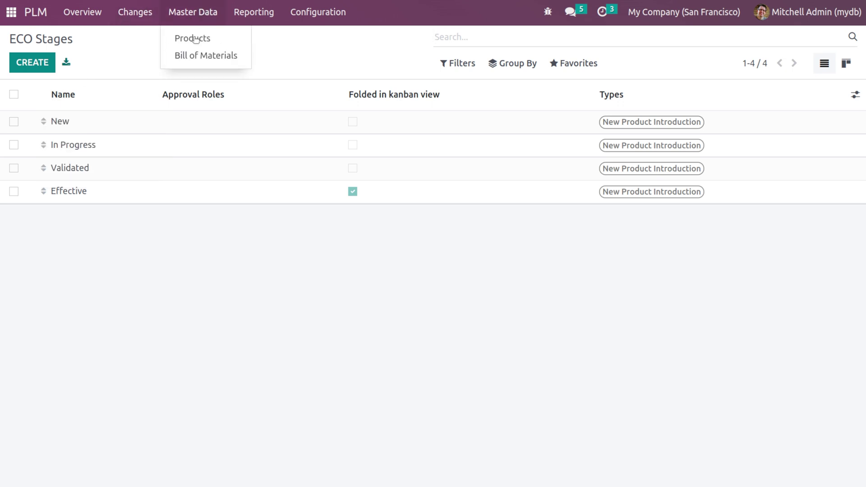
click(131, 14)
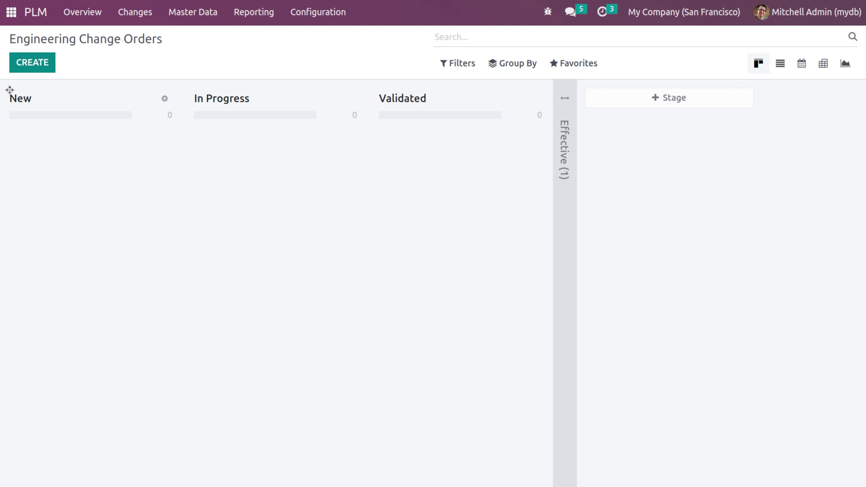
click(311, 18)
click(319, 37)
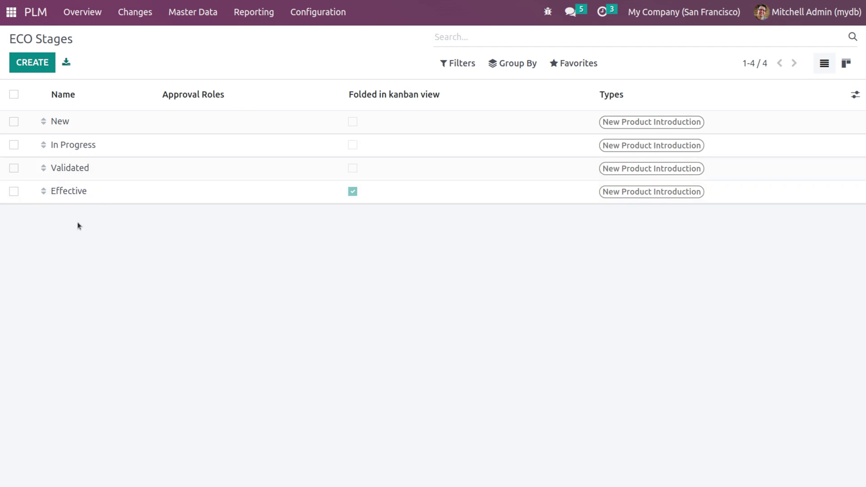
Start a new ECO stage and browse its ECO type choices without selecting one.
click(29, 66)
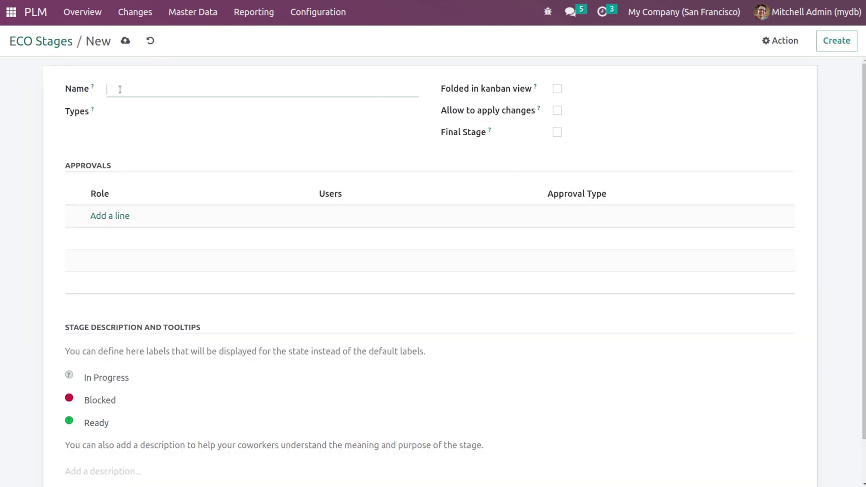
click(228, 111)
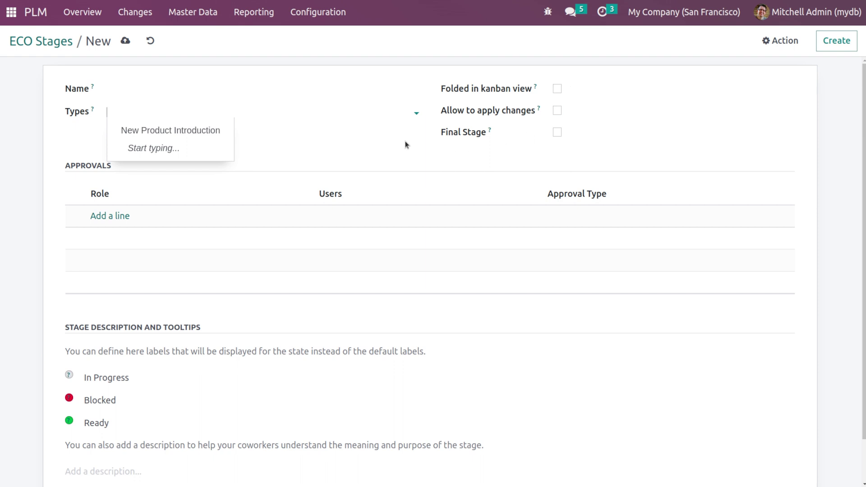
click(366, 139)
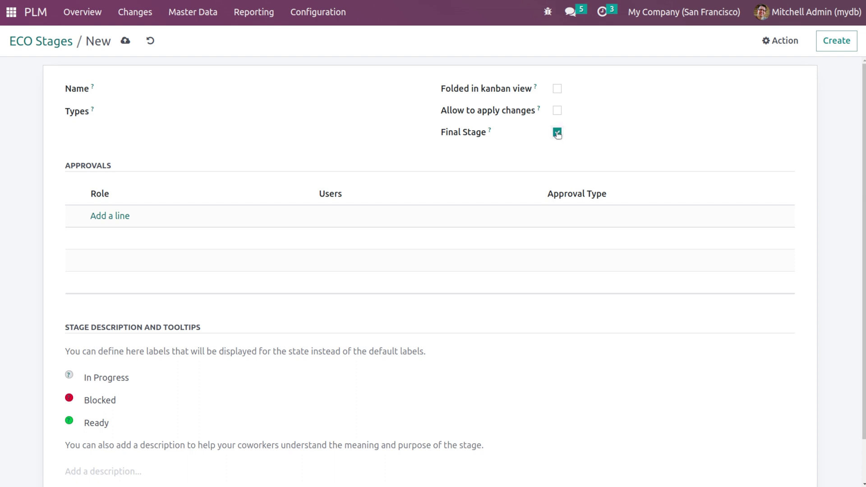
Add an approval line, review the Users and Approval Type options, then discard the unsaved stage.
click(107, 219)
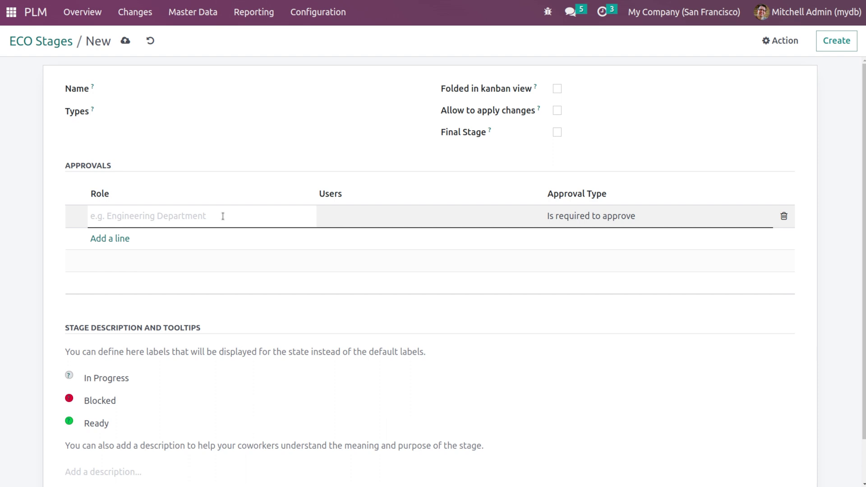
click(381, 224)
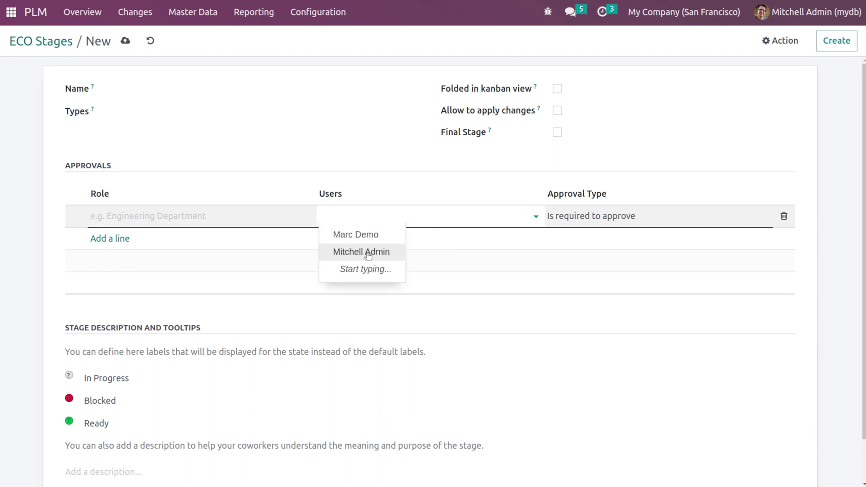
click(601, 223)
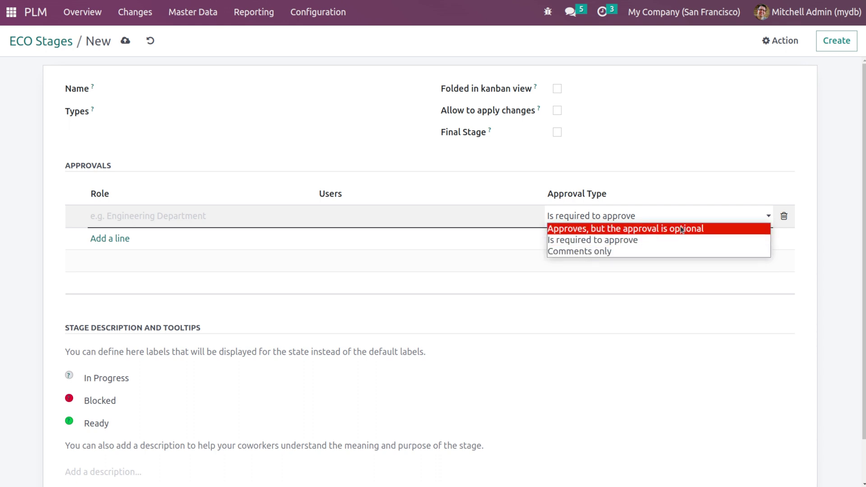
click(651, 159)
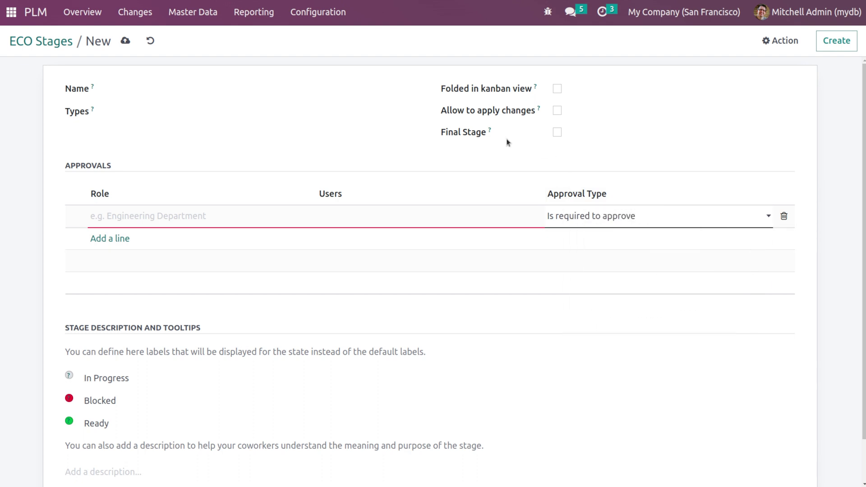
click(150, 41)
Create an ECO type named 'new type' under Configuration > ECO Types and save it.
click(328, 24)
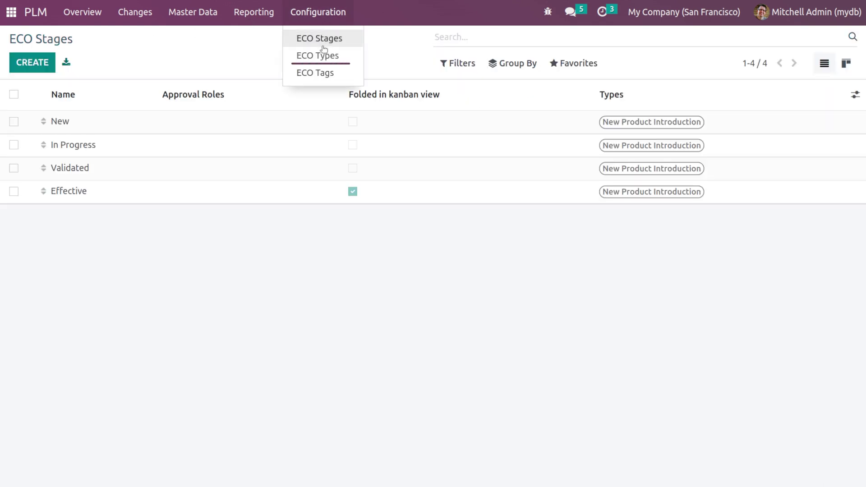
click(321, 54)
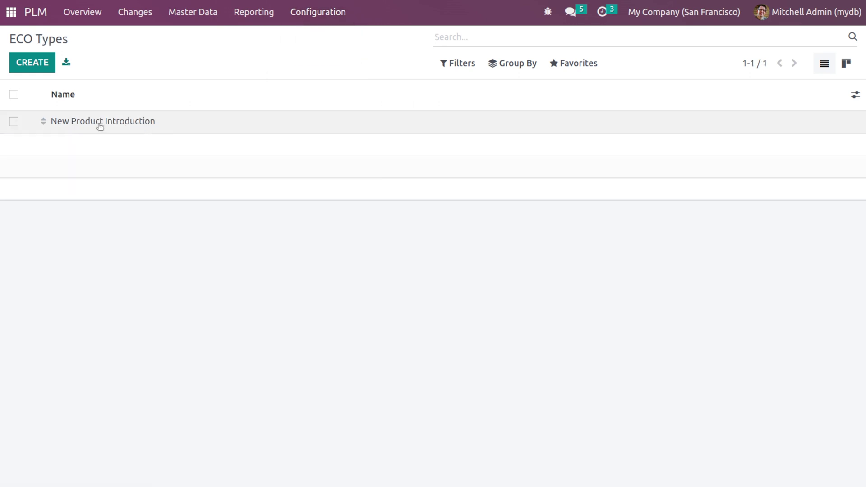
click(31, 65)
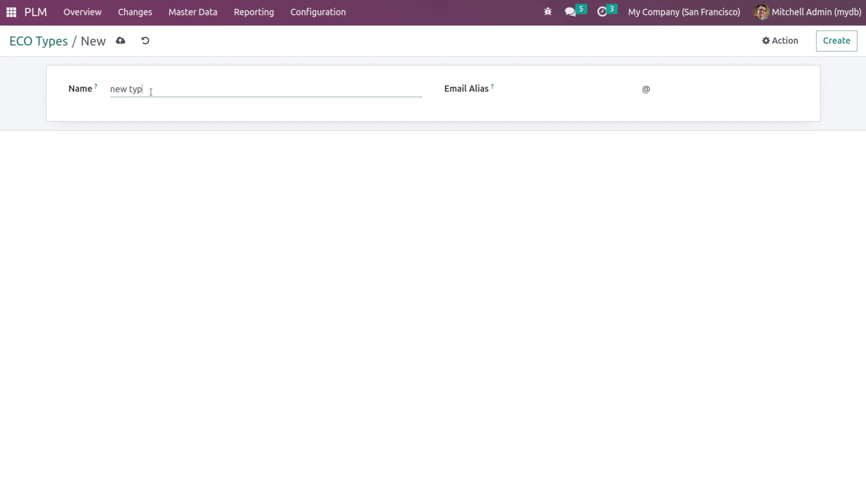
key(Tab)
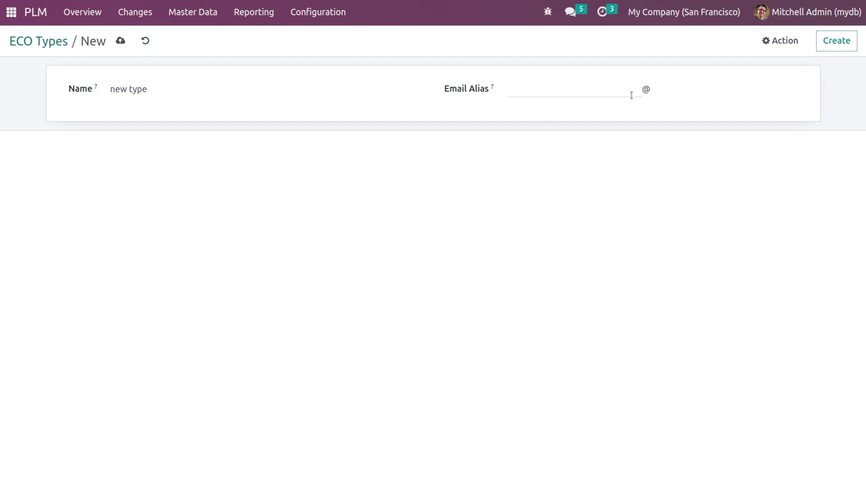
click(120, 41)
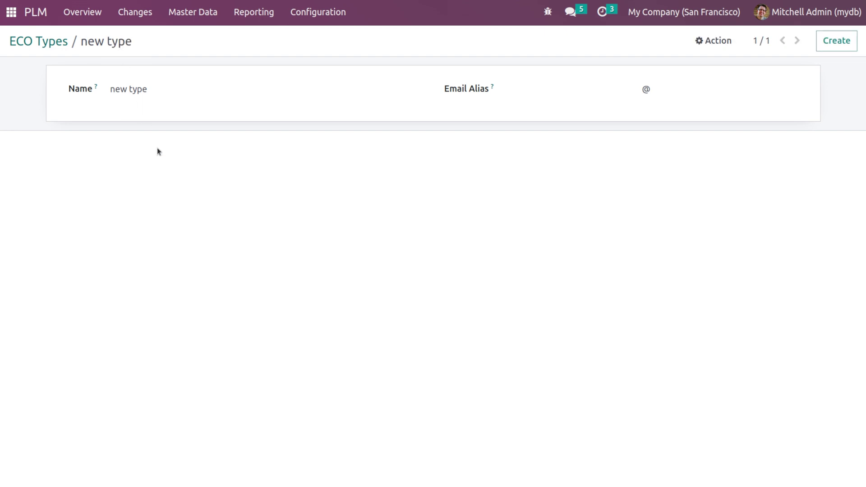
Create a new engineering change order from the Changes board with type 'new type'.
click(135, 14)
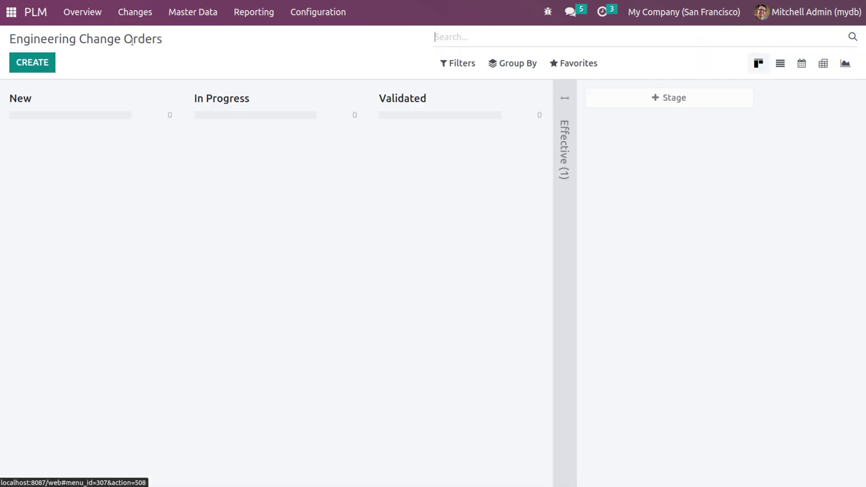
click(18, 66)
click(180, 154)
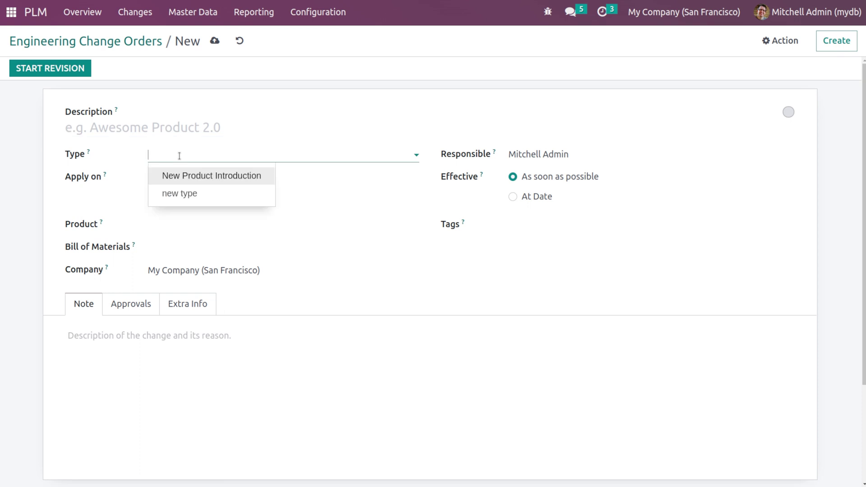
click(187, 194)
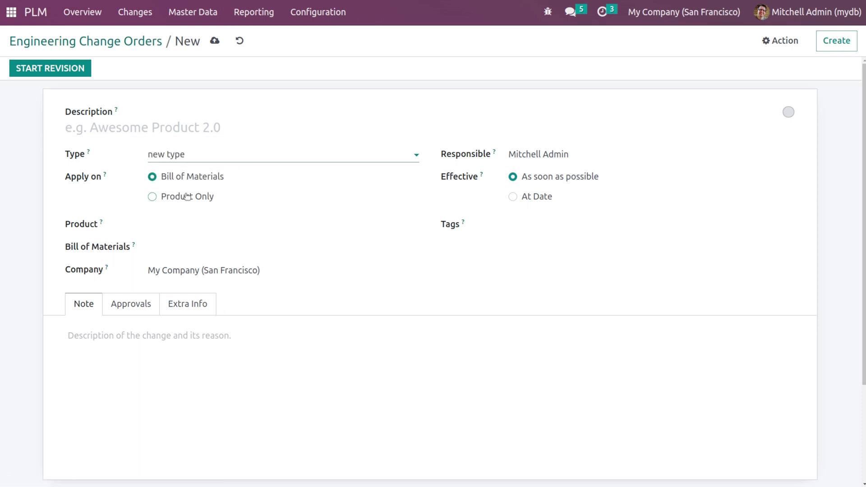